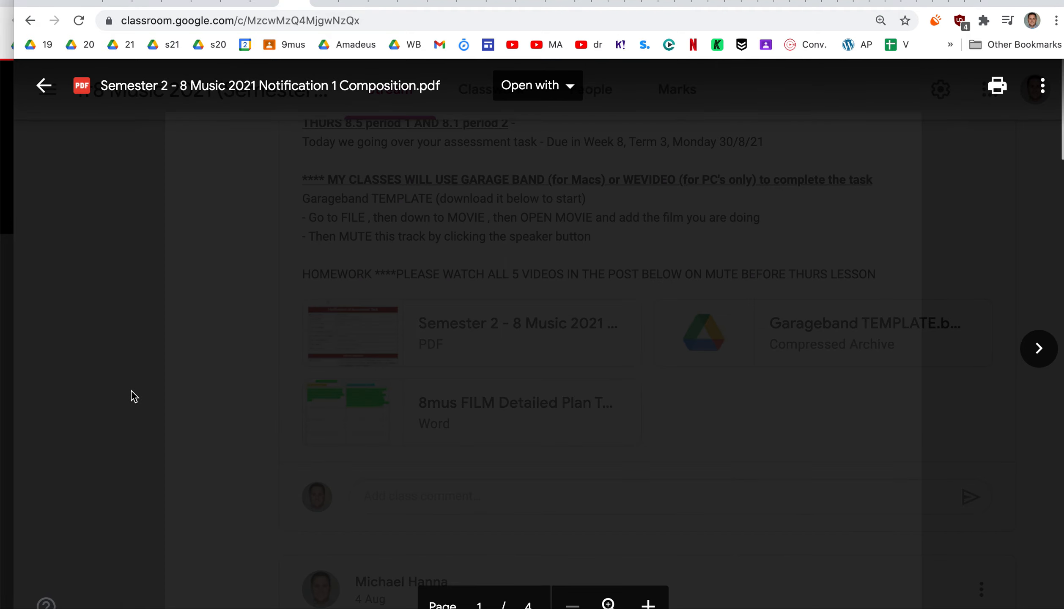
# Examine the Task Description on page 2 of the notification PDF, highlighting "composition", "Google Classroom" and "(Sound effects)"
pyautogui.scroll(-10, 355, 467)
pyautogui.scroll(-13, 355, 468)
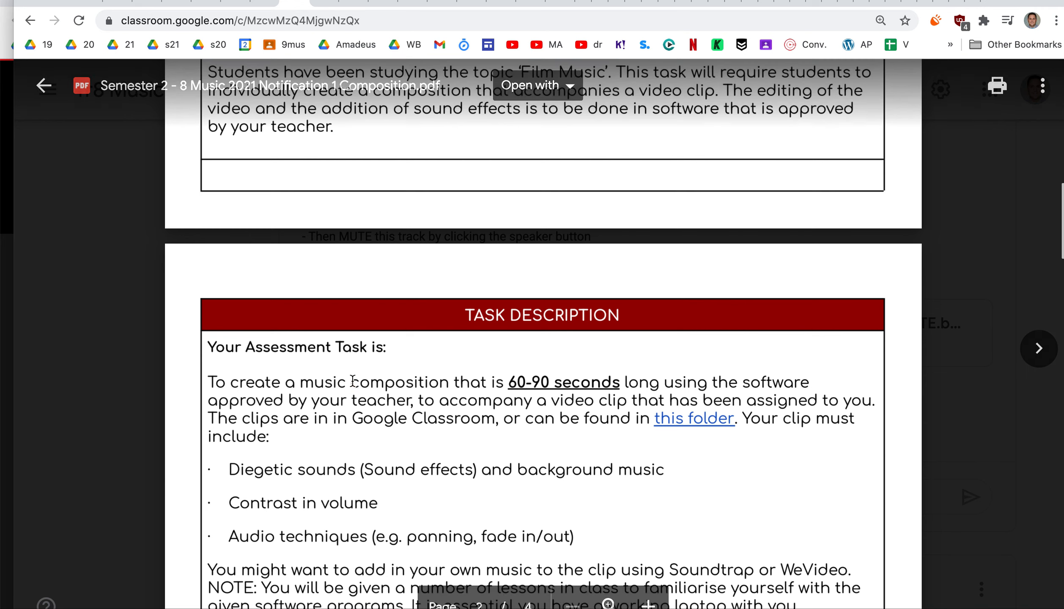
pyautogui.doubleClick(423, 380)
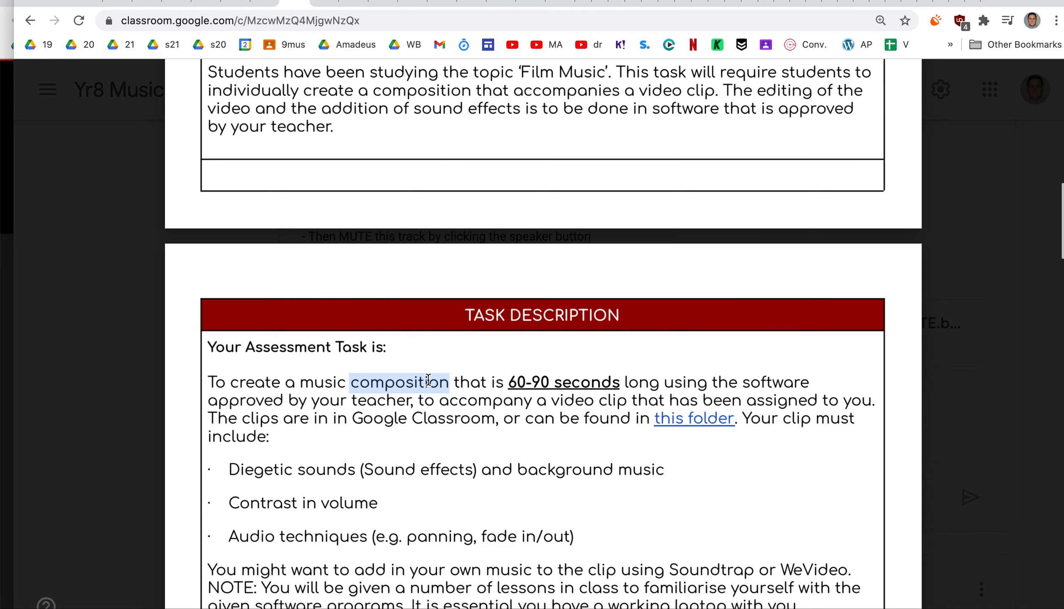
pyautogui.moveTo(353, 420); pyautogui.dragTo(485, 412)
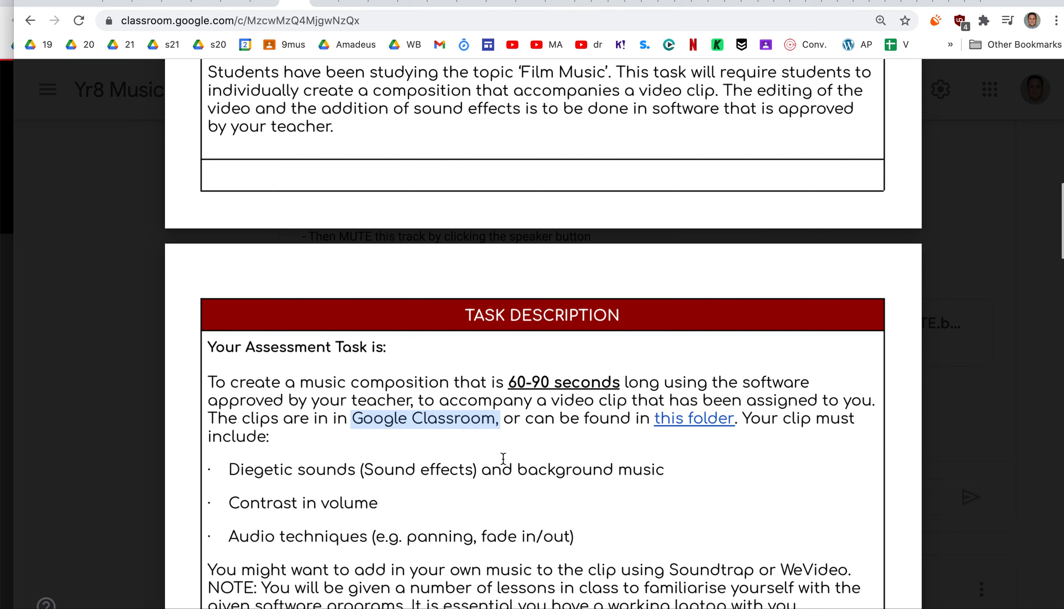
pyautogui.moveTo(362, 466); pyautogui.dragTo(434, 474)
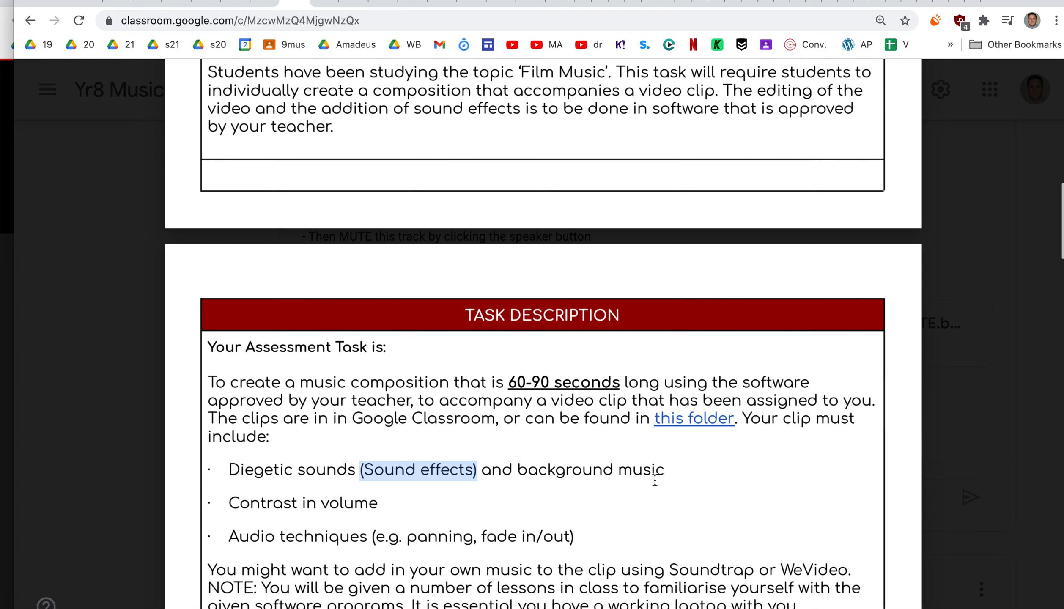
# Highlight the contrast in volume, panning and fade in/out requirements, and read on to the Task Requirements
pyautogui.doubleClick(235, 505)
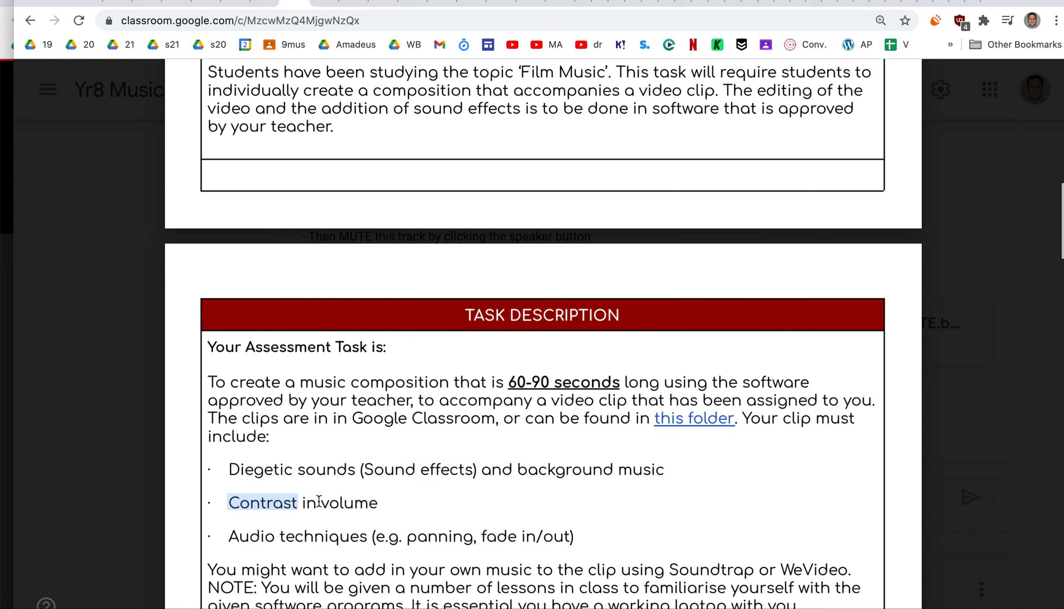
pyautogui.moveTo(319, 502); pyautogui.dragTo(366, 502)
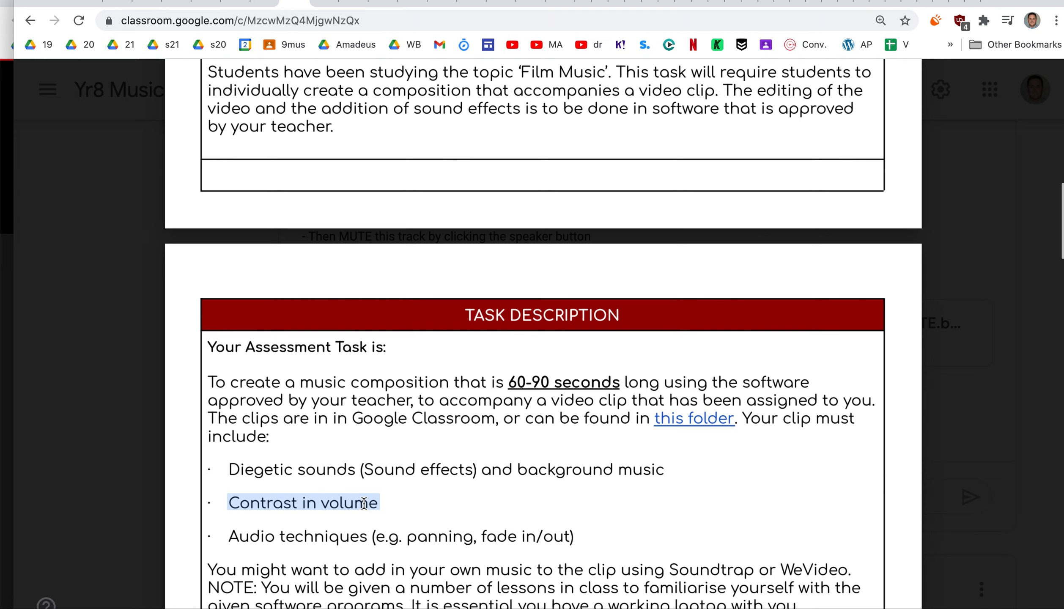
pyautogui.click(410, 541)
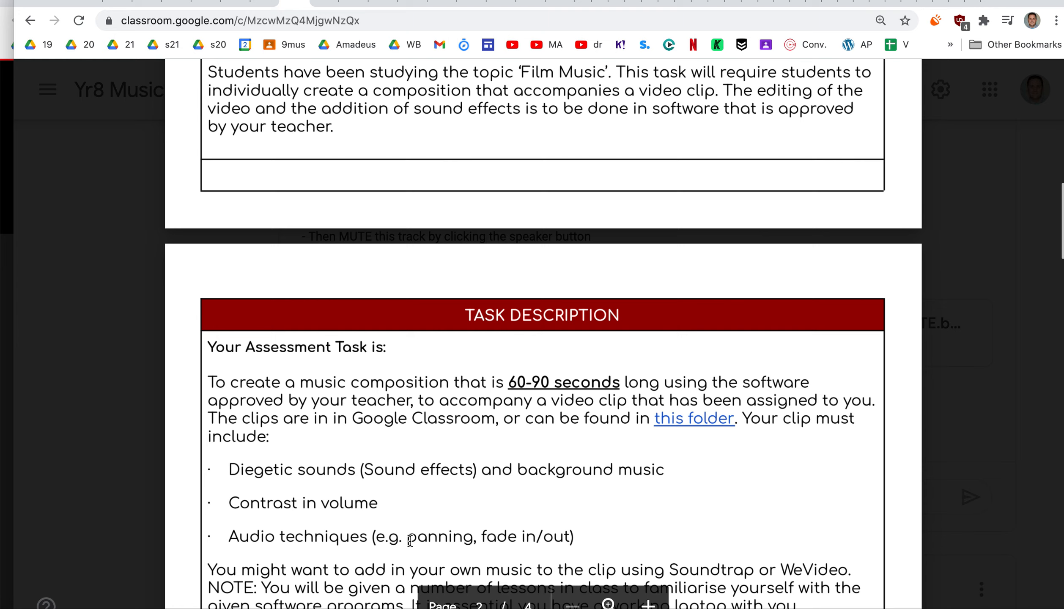
pyautogui.doubleClick(410, 541)
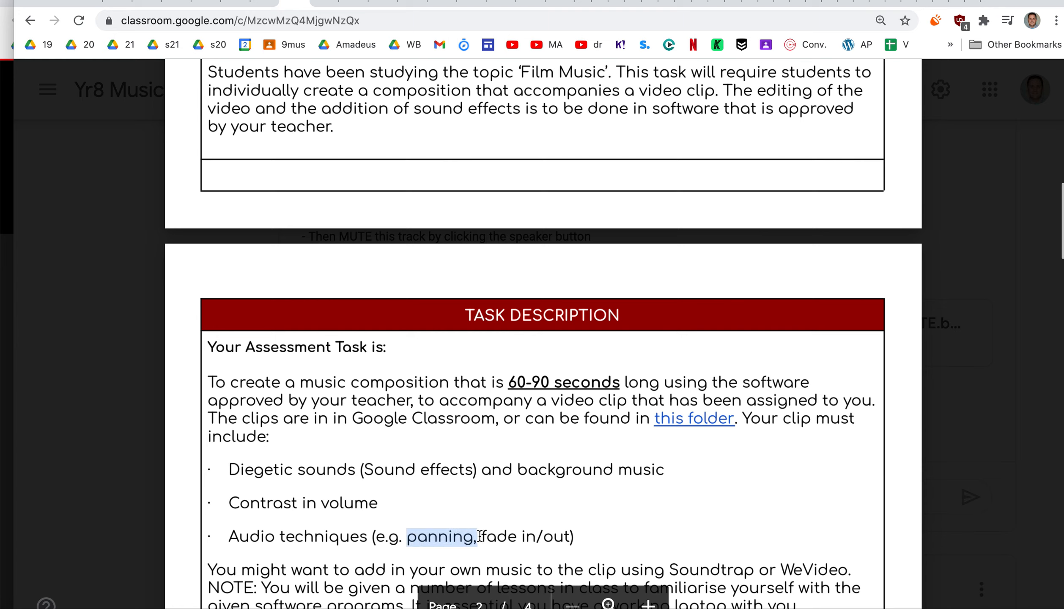
pyautogui.click(483, 536)
pyautogui.moveTo(570, 537); pyautogui.dragTo(490, 533)
pyautogui.scroll(-4, 489, 533)
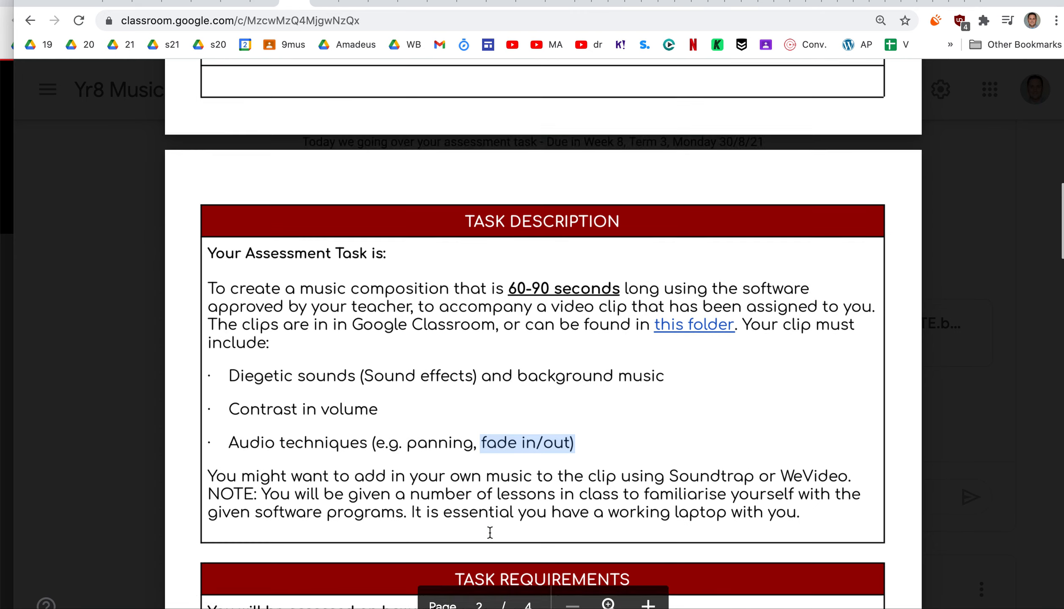
pyautogui.scroll(-4, 489, 533)
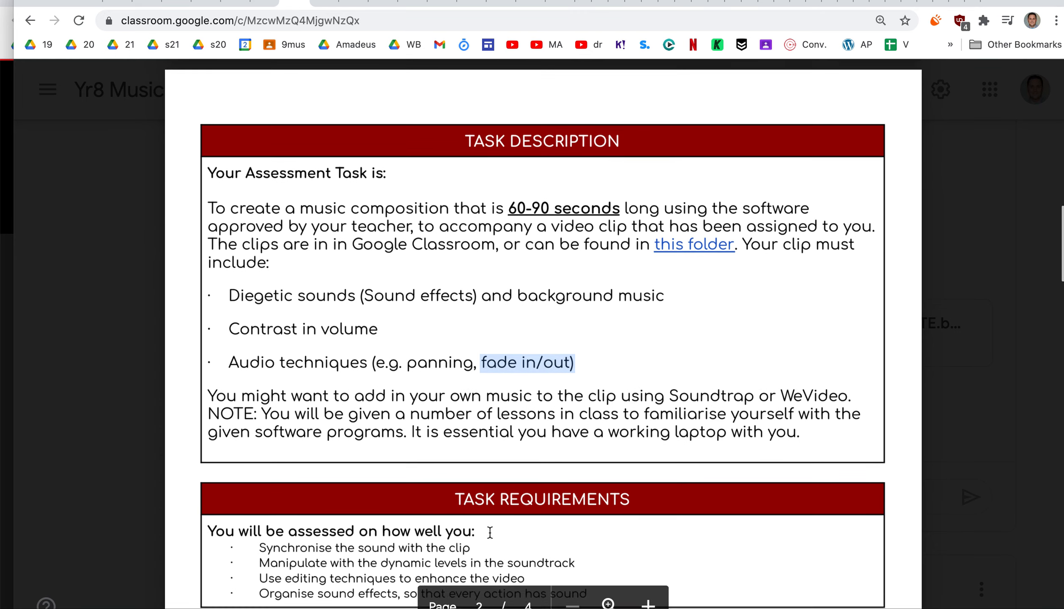
pyautogui.scroll(4, 489, 533)
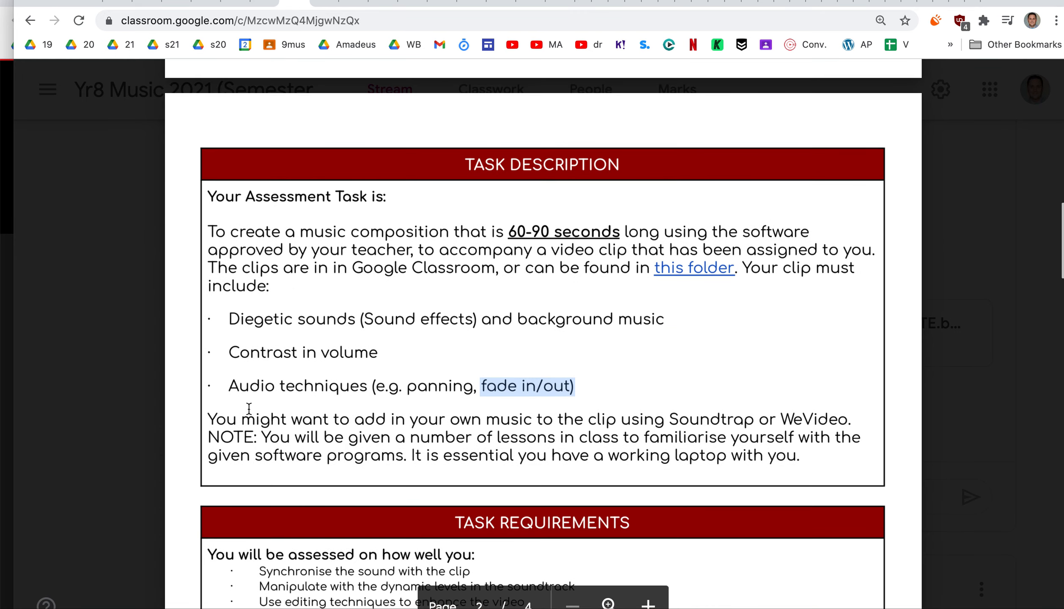
# Close the PDF and review the Film Assessment post with its clips, briefly opening the Mouse Cooking .m4v video
pyautogui.click(43, 85)
pyautogui.scroll(-10, 430, 442)
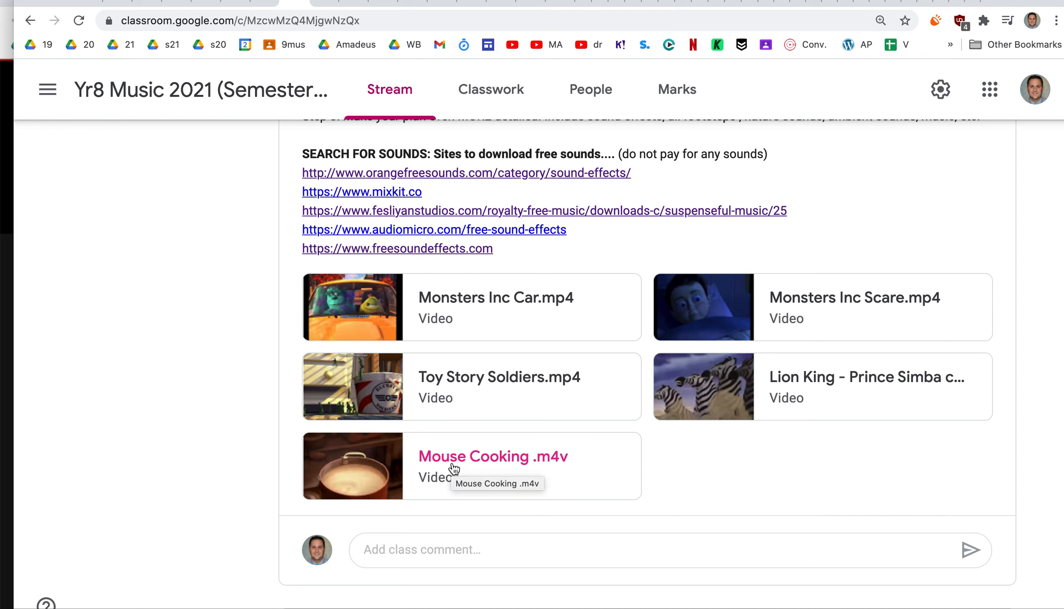
pyautogui.scroll(2, 442, 471)
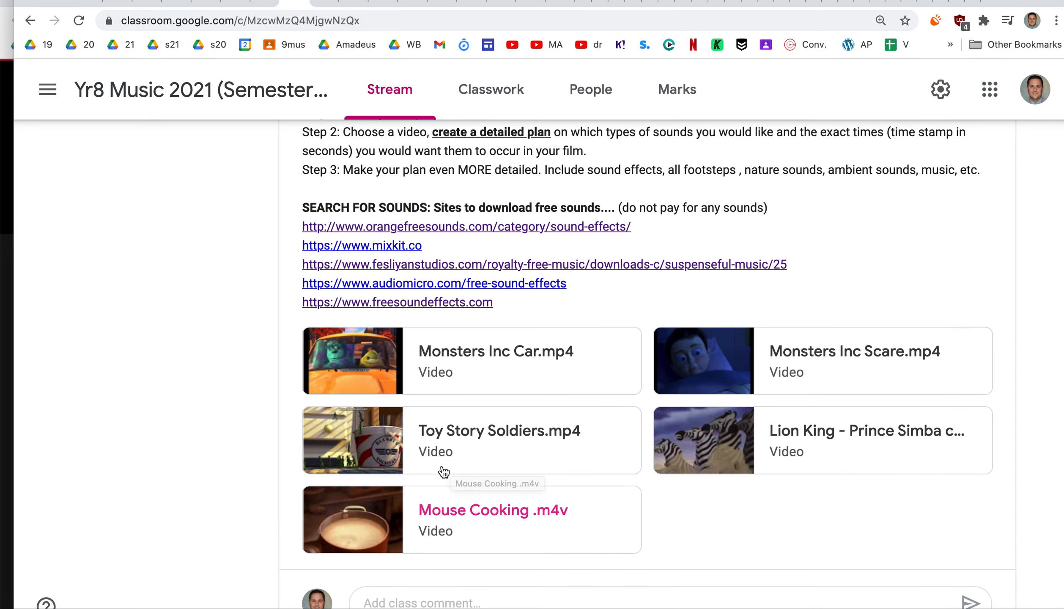
pyautogui.scroll(5, 443, 471)
pyautogui.scroll(-2, 443, 472)
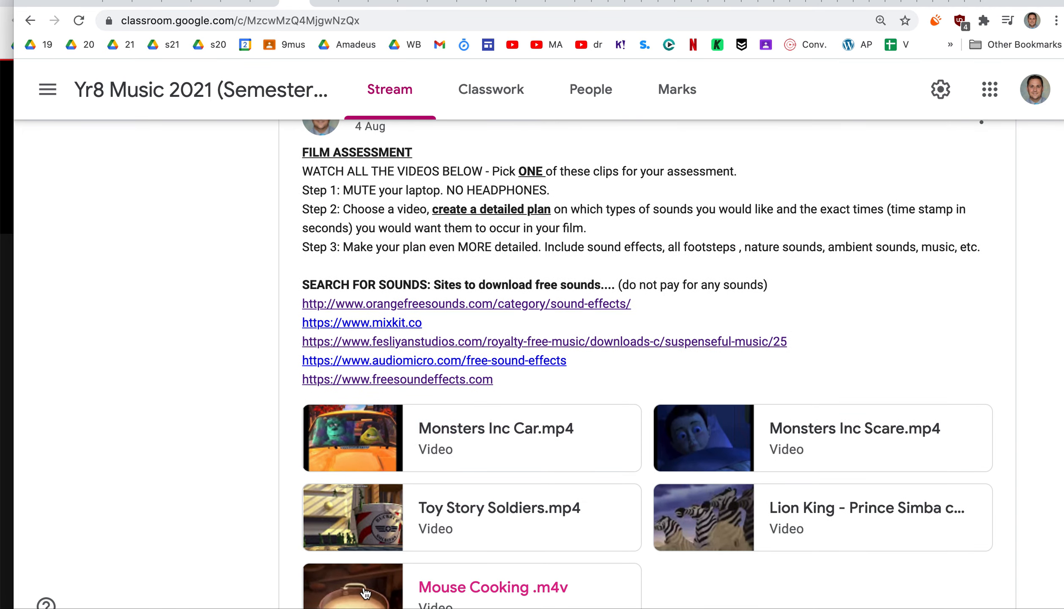
pyautogui.click(366, 592)
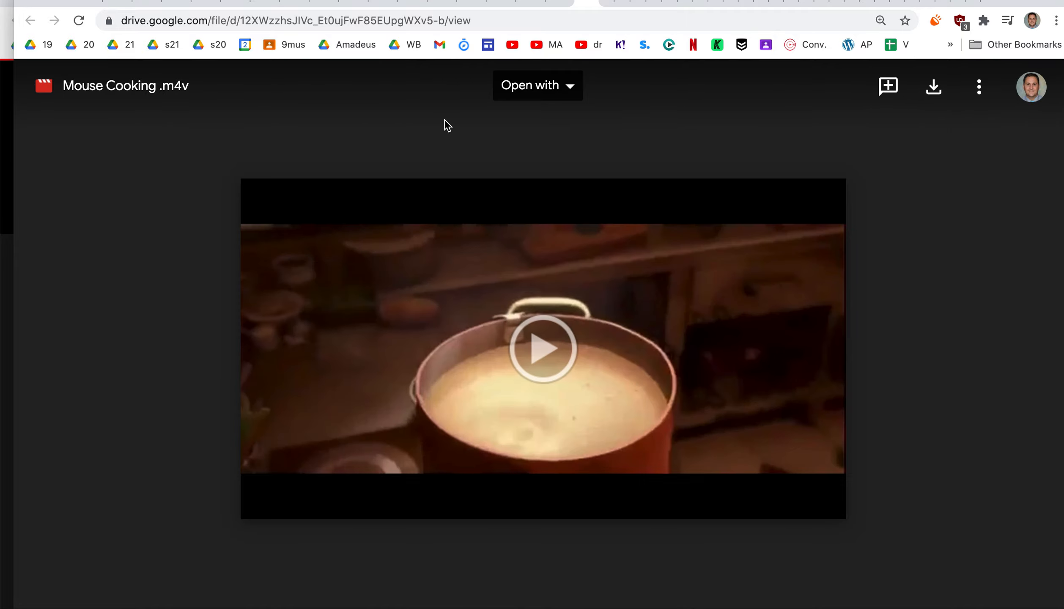
pyautogui.press('super+w')
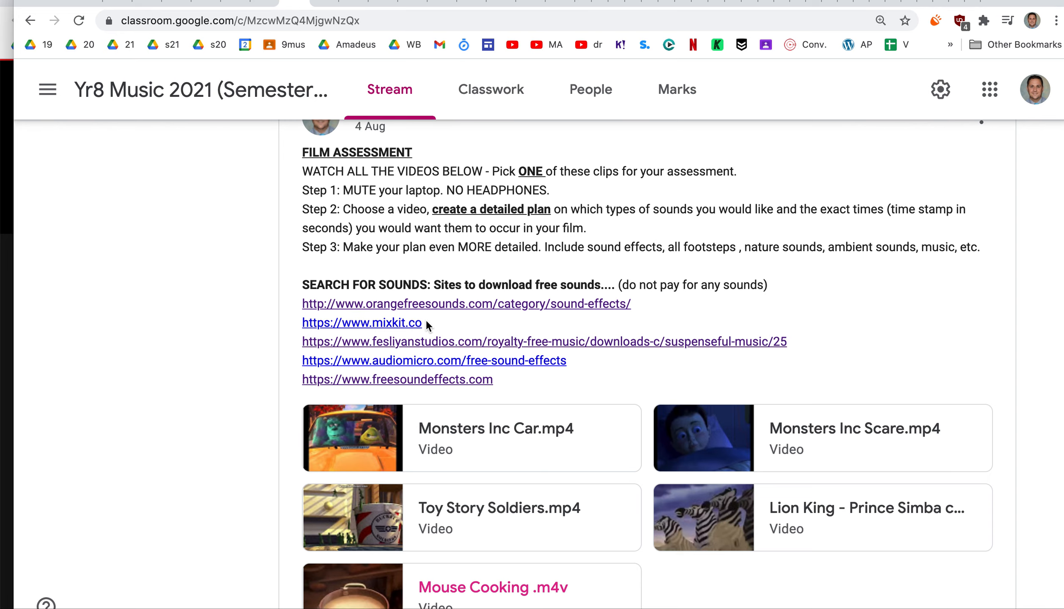
pyautogui.press('super+Tab')
pyautogui.press('super+Tab')
pyautogui.press('super+shift+Tab')
pyautogui.press('super+shift+Tab')
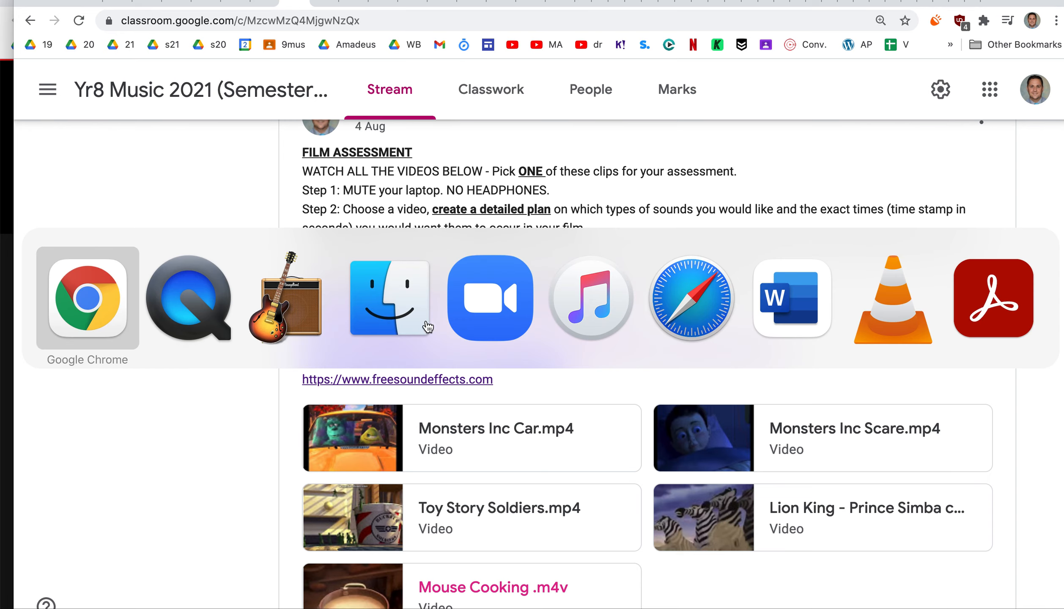
# View the Garageband TEMPLATE archive attached to the lesson post and its available actions, and return to the class stream
pyautogui.scroll(10, 507, 332)
pyautogui.scroll(2, 572, 322)
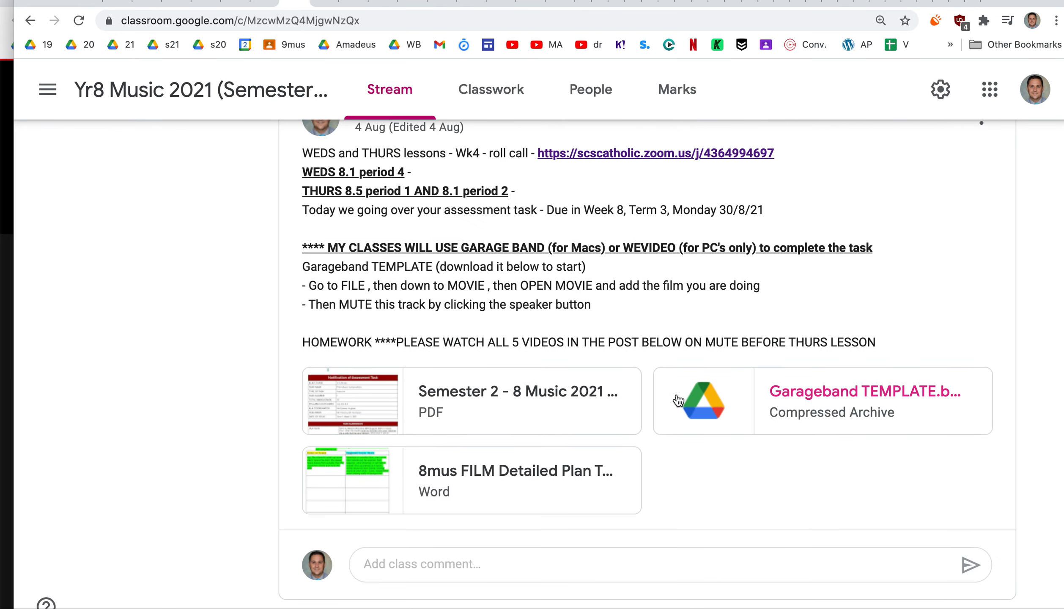
pyautogui.click(680, 398)
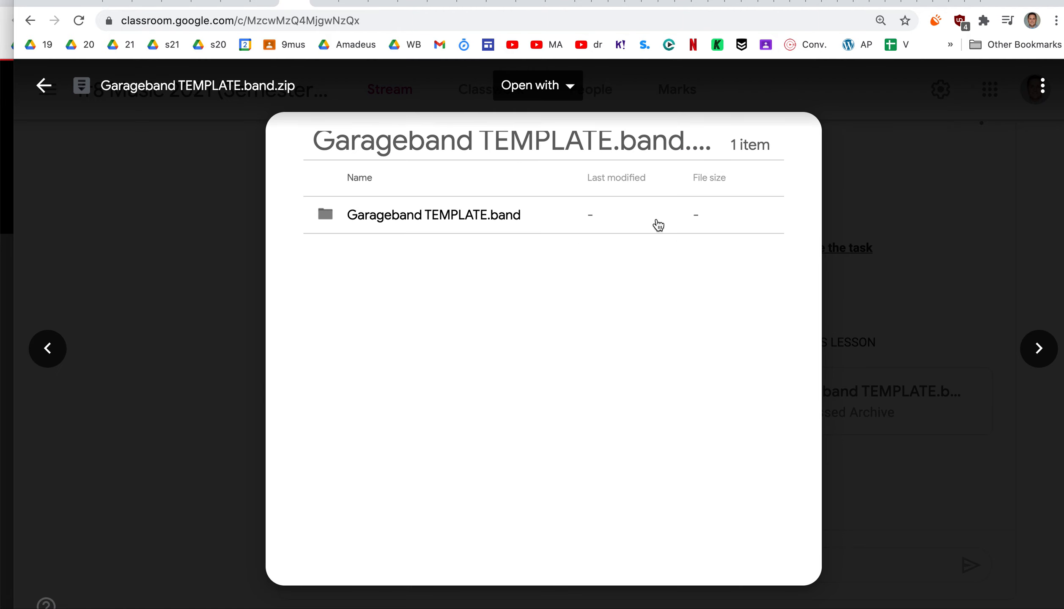
pyautogui.click(1043, 91)
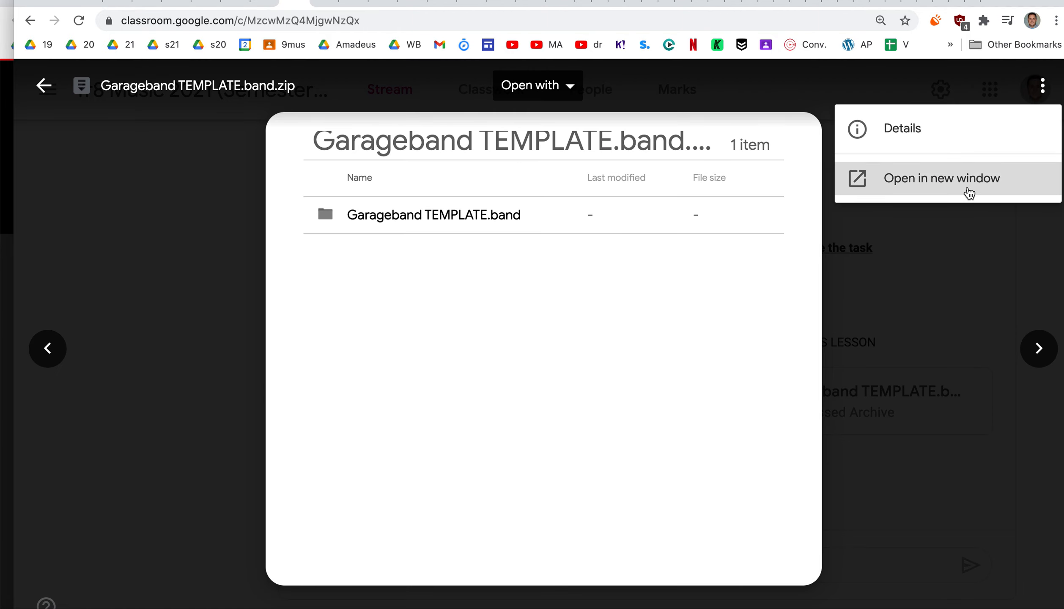
pyautogui.click(959, 237)
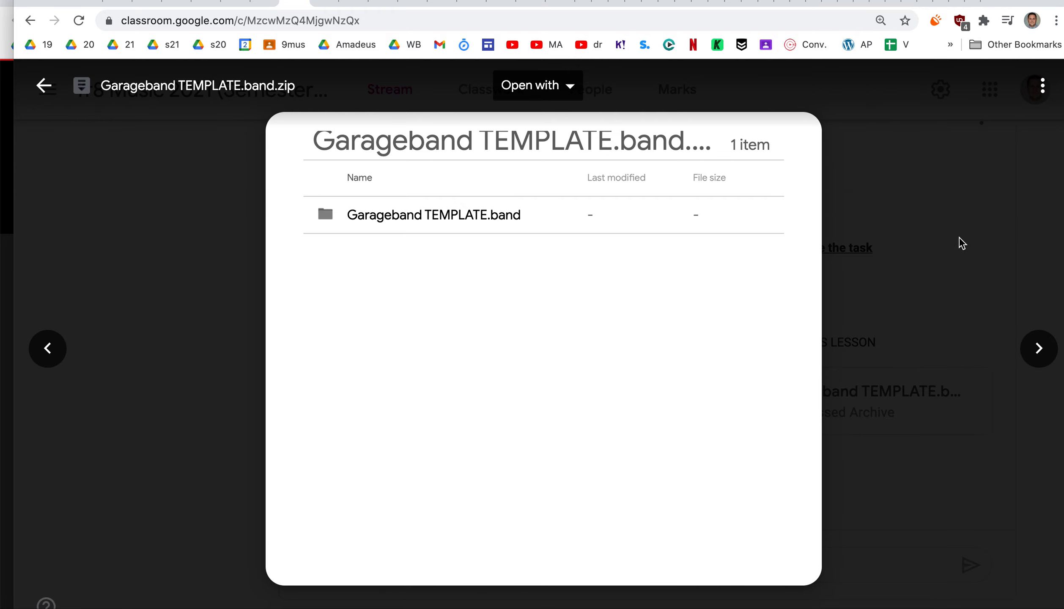
pyautogui.click(958, 314)
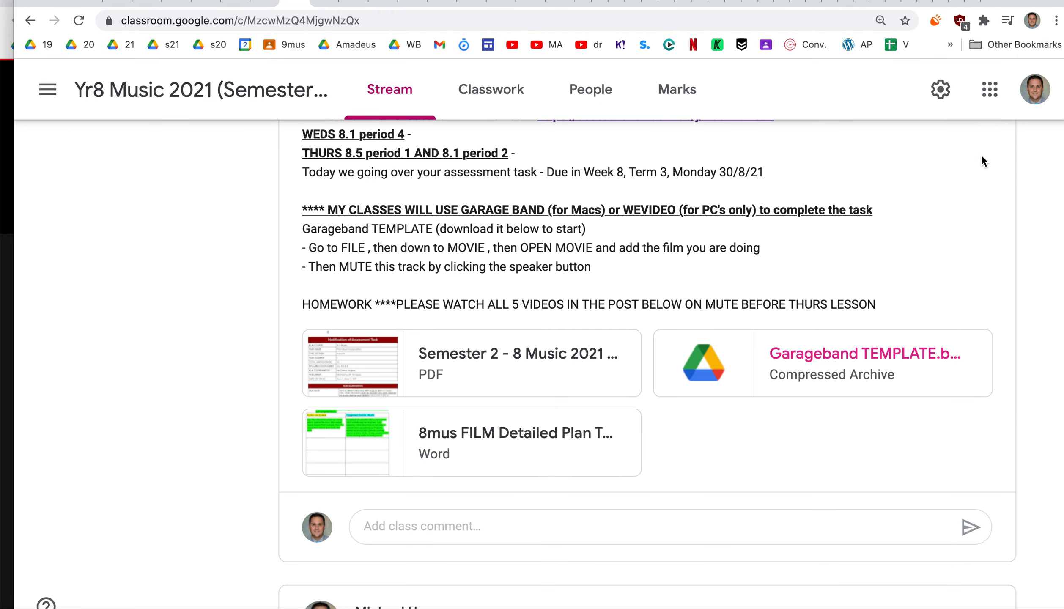
# Switch to GarageBand and delete the Idea 1 track from the template project
pyautogui.press('super+Tab')
pyautogui.press('super+Tab')
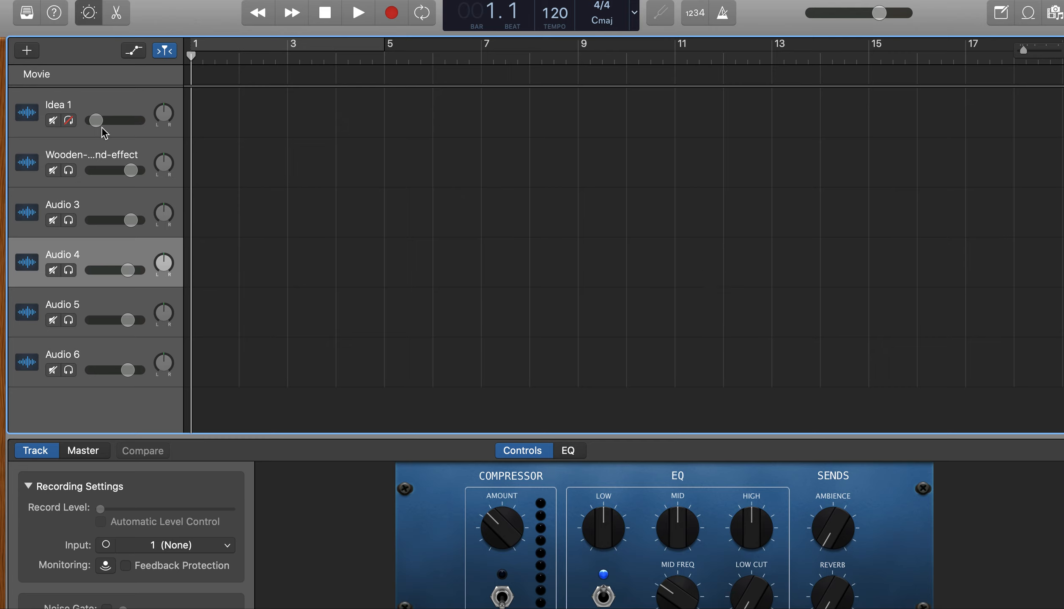
pyautogui.click(68, 125)
pyautogui.click(69, 124)
pyautogui.rightClick(131, 110)
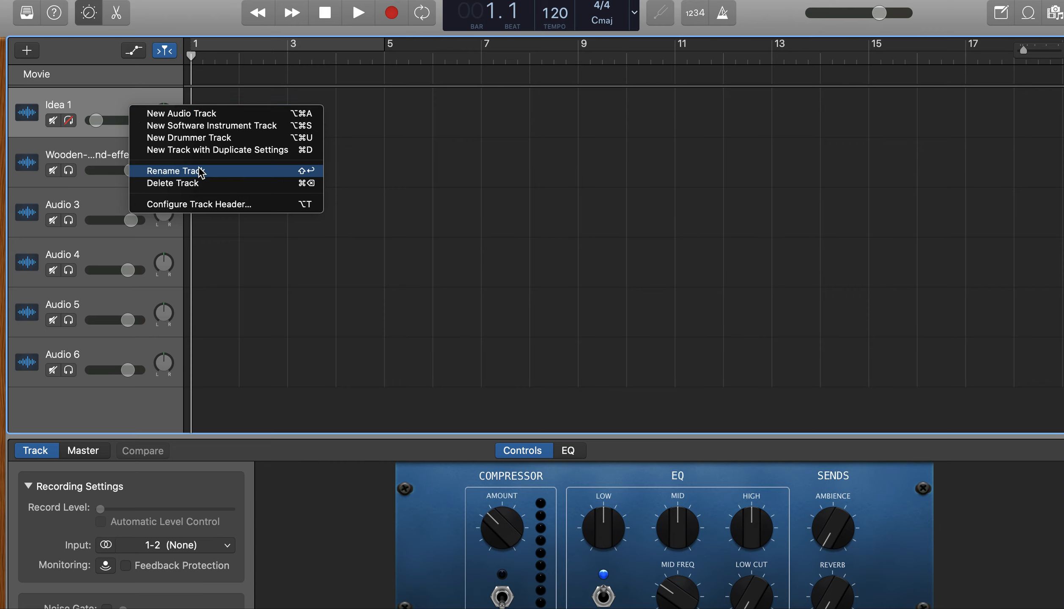
pyautogui.click(197, 183)
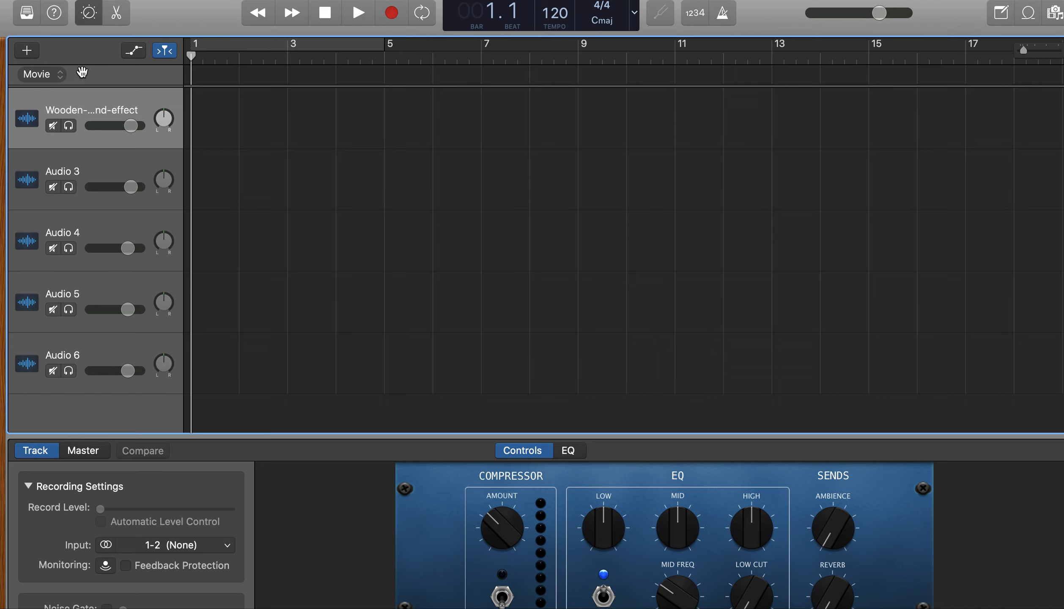
# Add the movie Monsters Inc Scare.mp4 to the project, locating the file by searching for SCARE
pyautogui.click(120, 0)
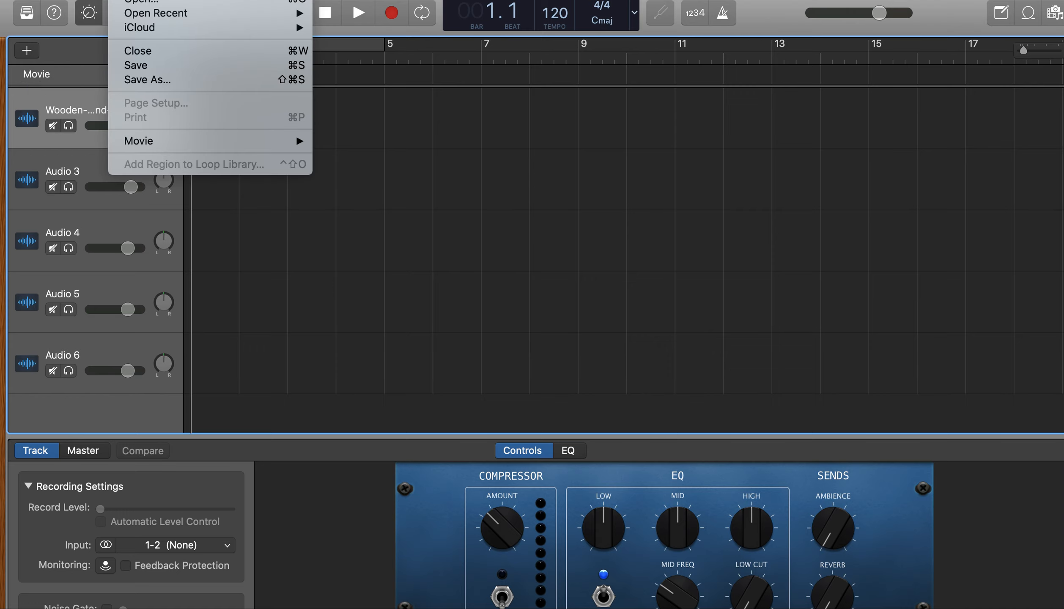
pyautogui.moveTo(260, 140)
pyautogui.click(333, 141)
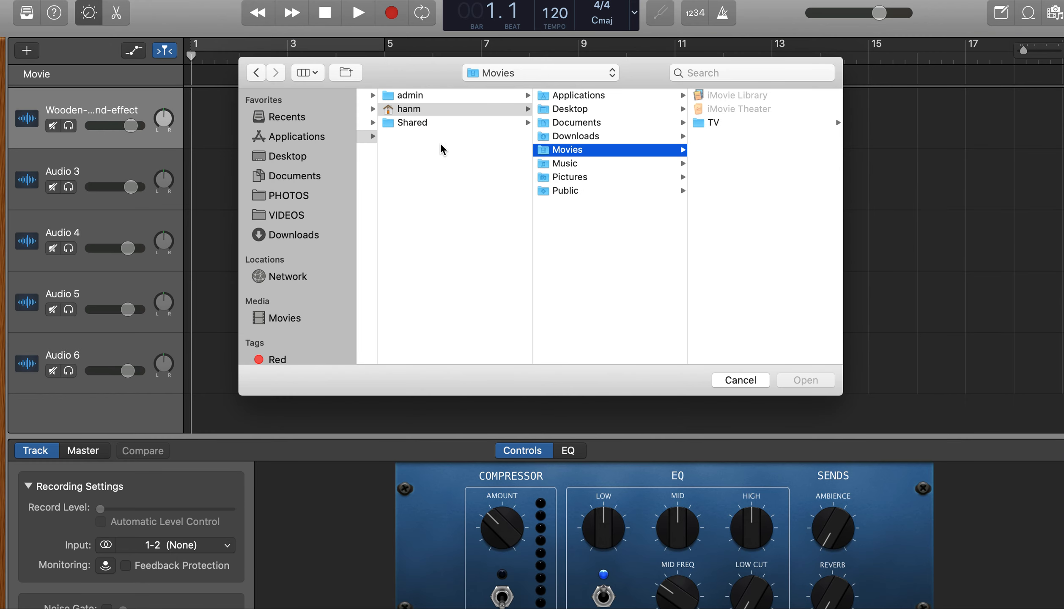
pyautogui.click(294, 235)
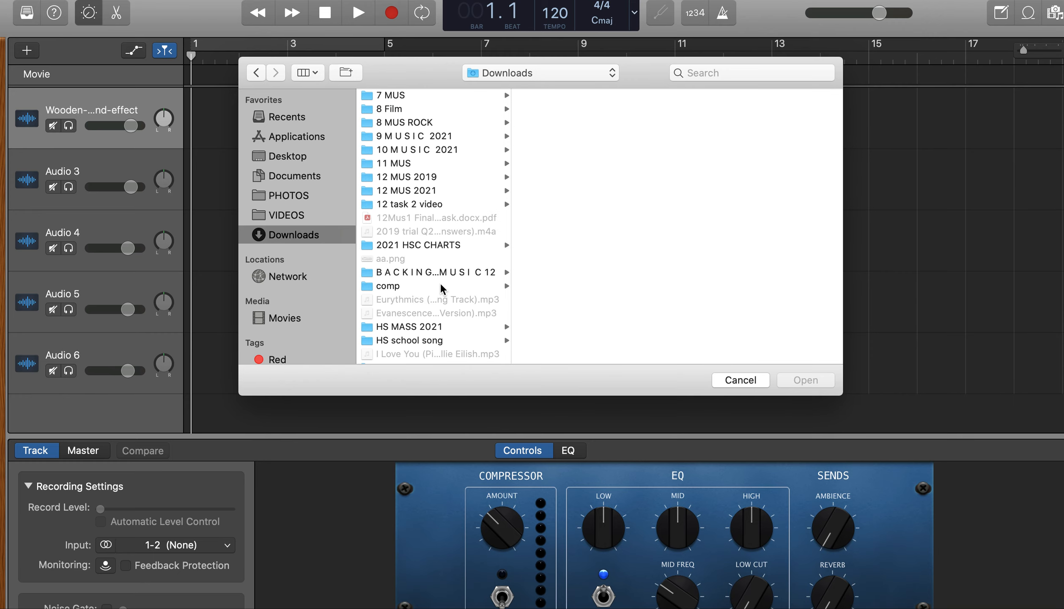
pyautogui.click(757, 72)
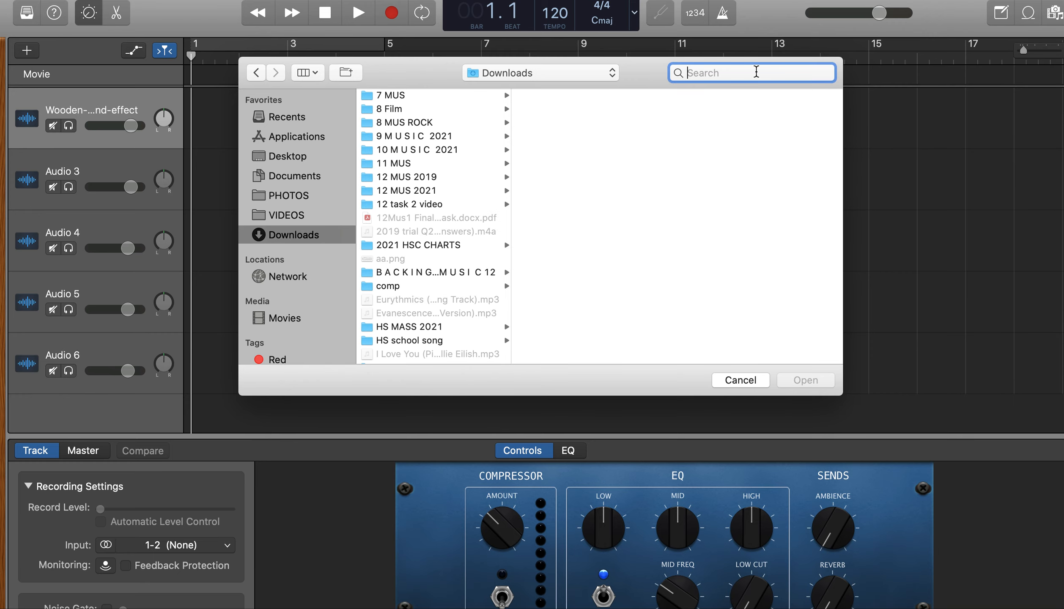
pyautogui.write('SCARE')
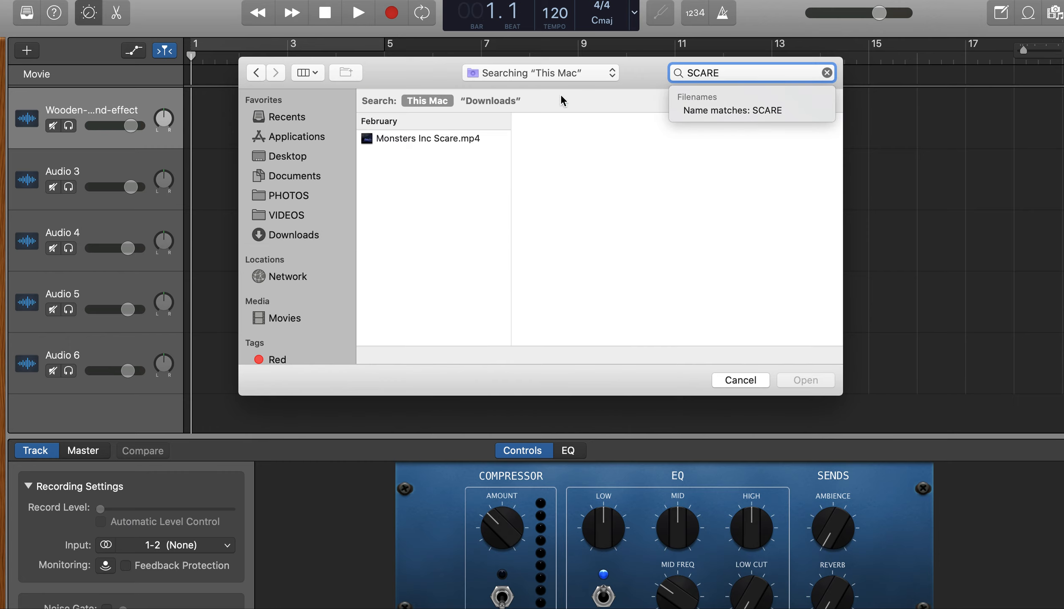
pyautogui.click(420, 140)
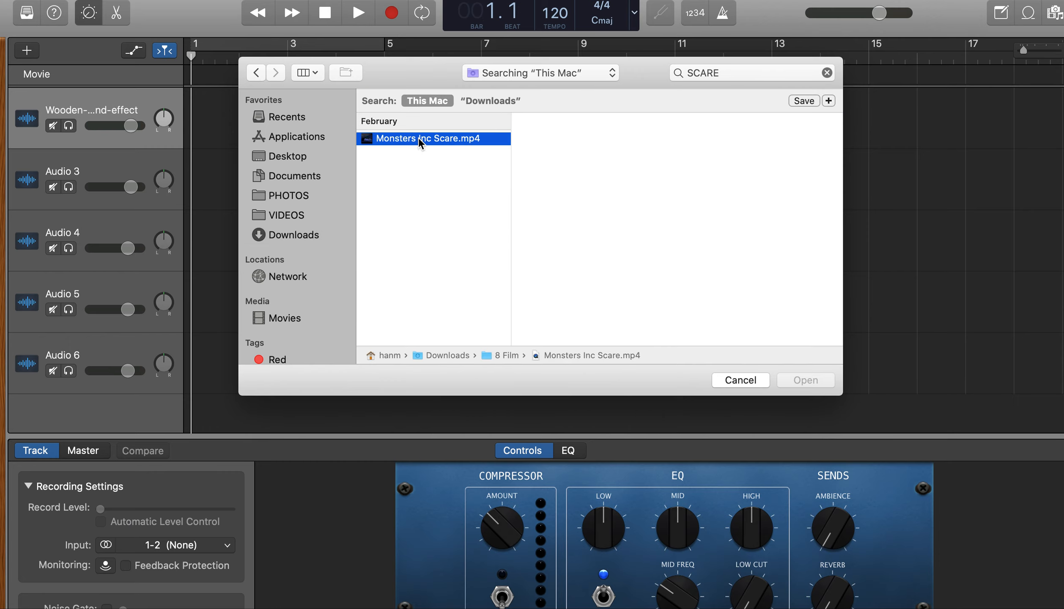
pyautogui.doubleClick(419, 139)
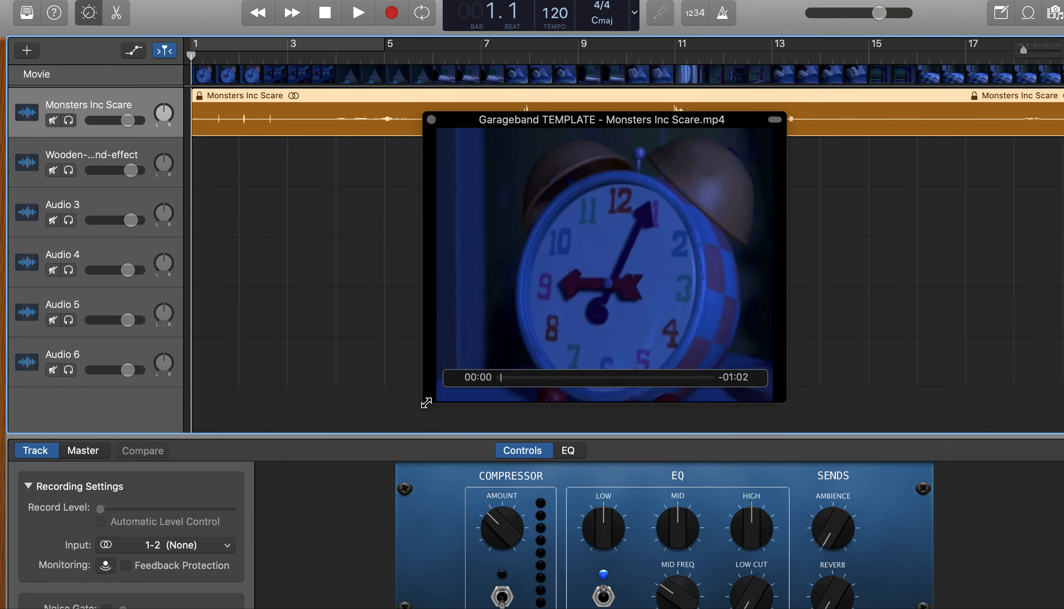
# Shrink the movie preview window and move it further along the timeline, and play the project at a raised system volume
pyautogui.moveTo(423, 402); pyautogui.dragTo(620, 304)
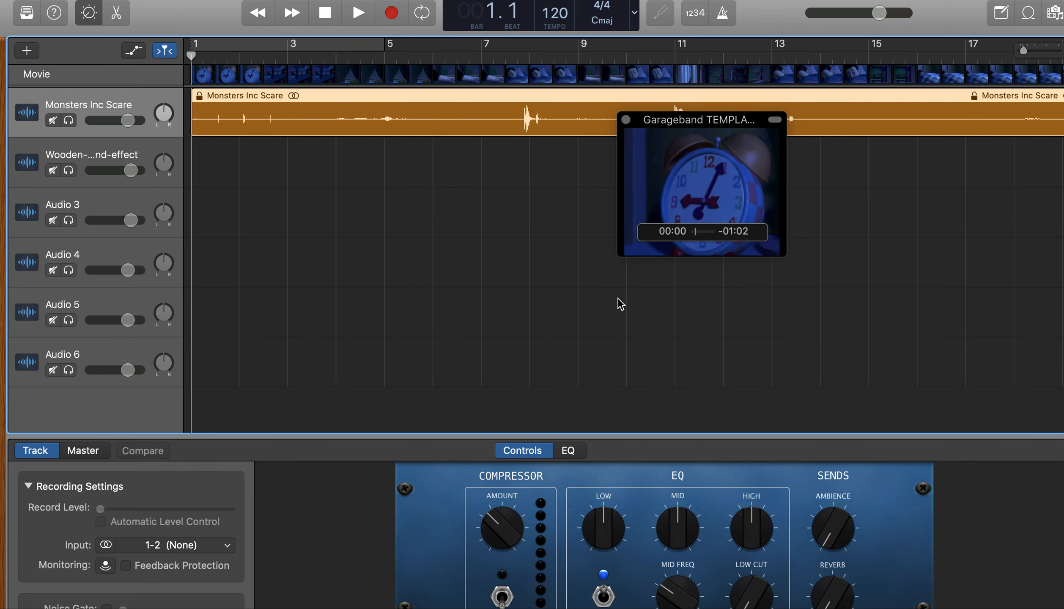
pyautogui.moveTo(701, 125); pyautogui.dragTo(801, 117)
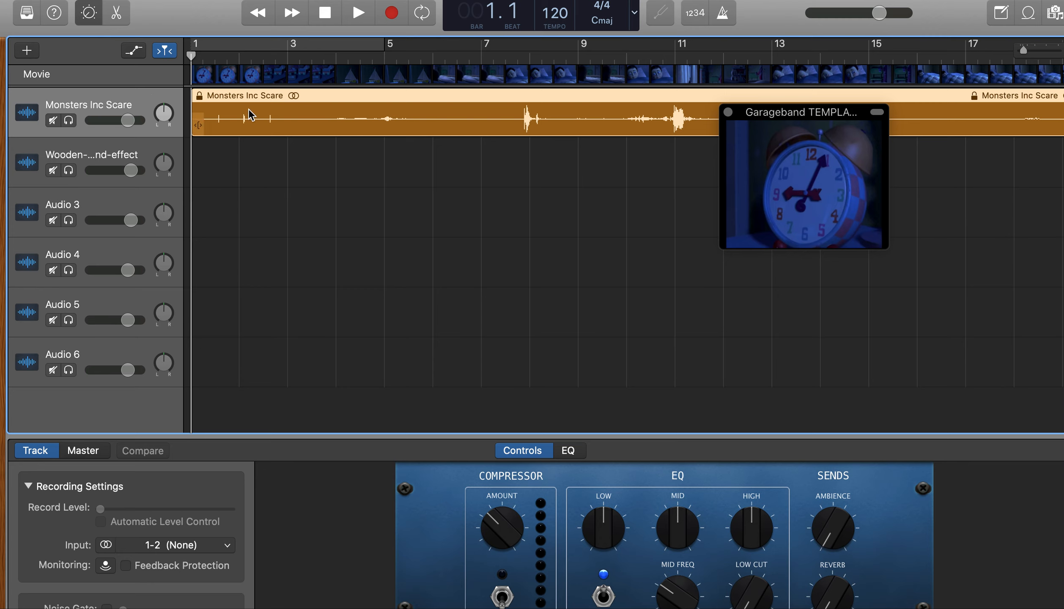
pyautogui.press('space')
pyautogui.press('XF86AudioRaiseVolume')
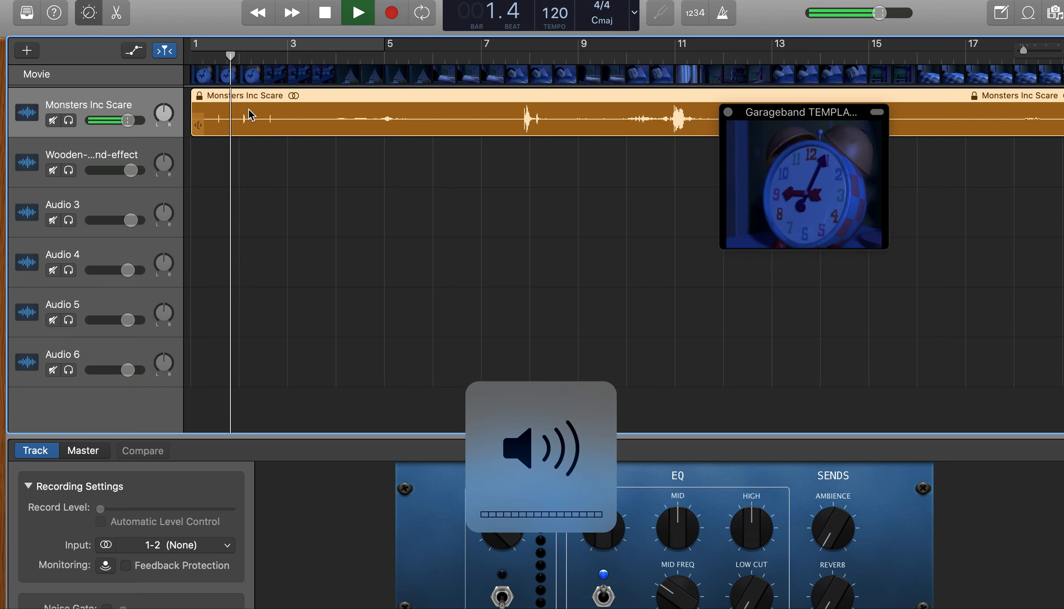
# Stop playback and delete the Monsters Inc Scare audio track together with its regions
pyautogui.press('space')
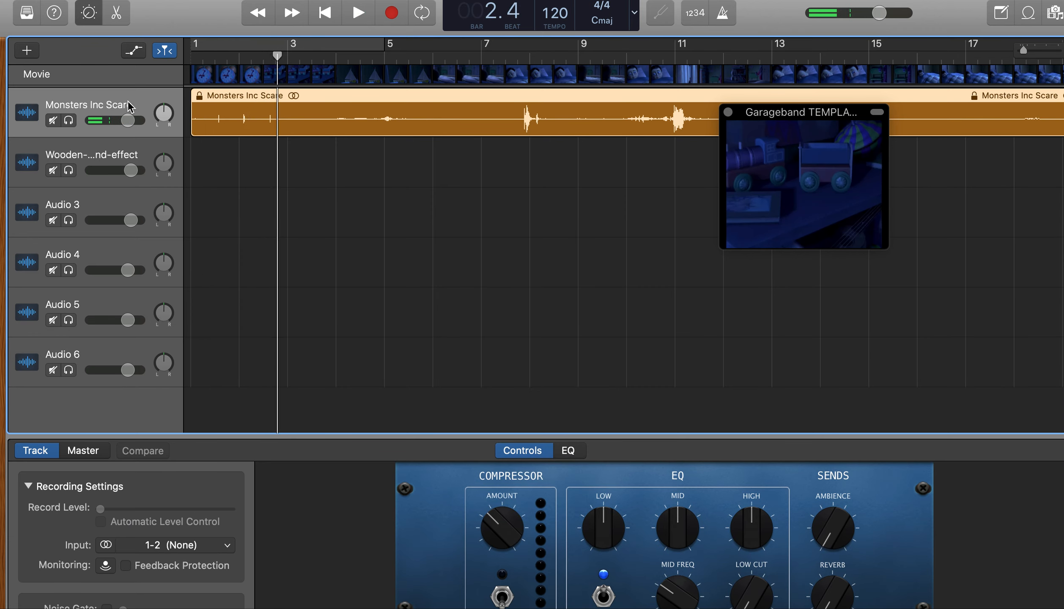
pyautogui.rightClick(145, 107)
pyautogui.click(192, 177)
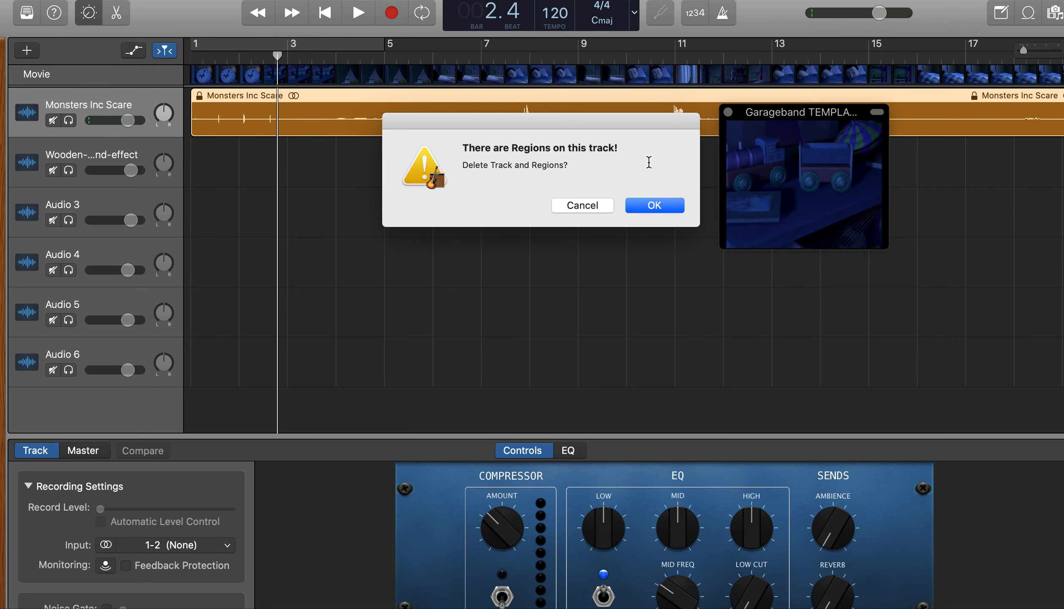
pyautogui.click(656, 215)
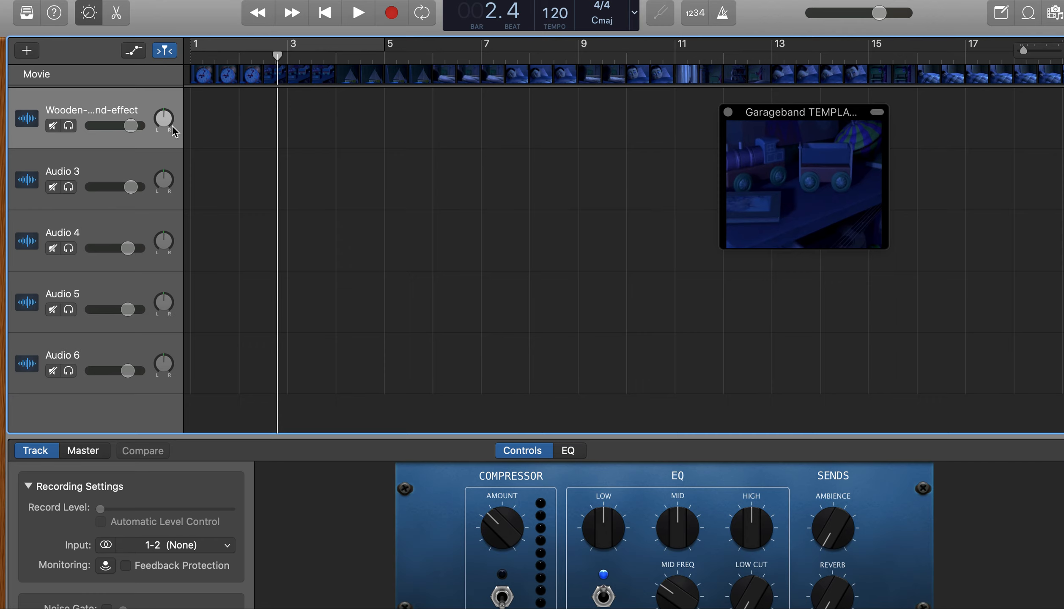
# Play the movie from the beginning to check it without its original sound, and return the playhead to the start
pyautogui.click(54, 127)
pyautogui.click(325, 13)
pyautogui.press('space')
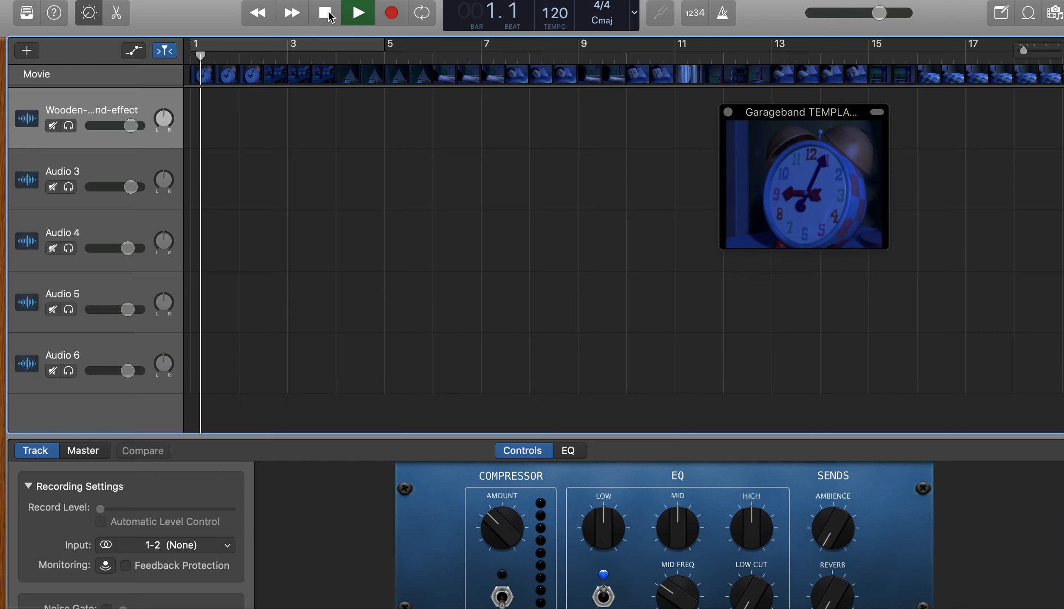
pyautogui.click(329, 14)
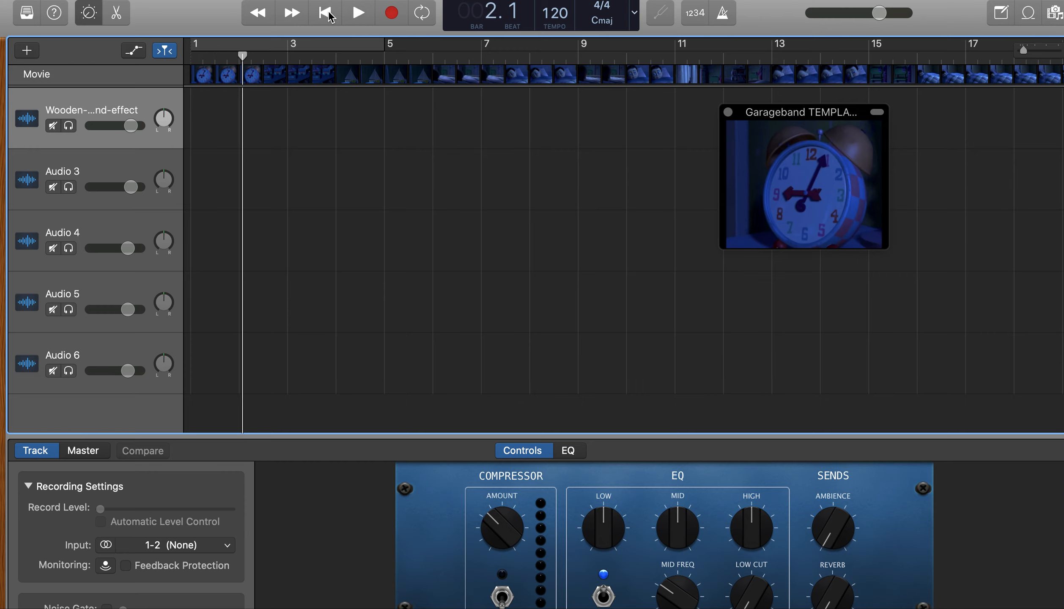
pyautogui.click(324, 13)
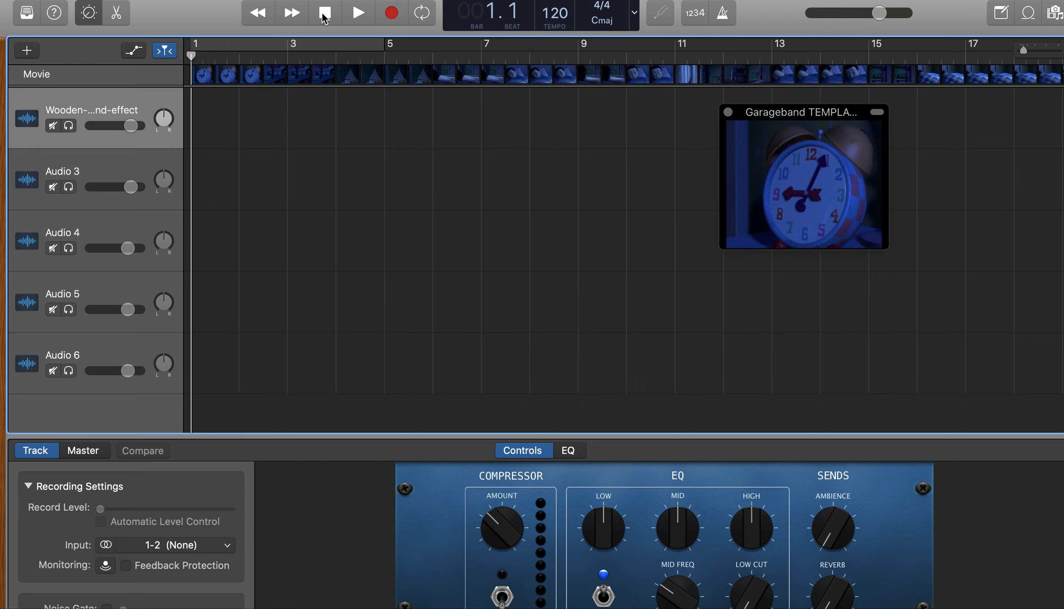
# Switch to the class stream in the browser, open the orangefreesounds.com link from the film assessment post, and preview the Traditional Ding Dong Doorbell Sound
pyautogui.press('super+Tab')
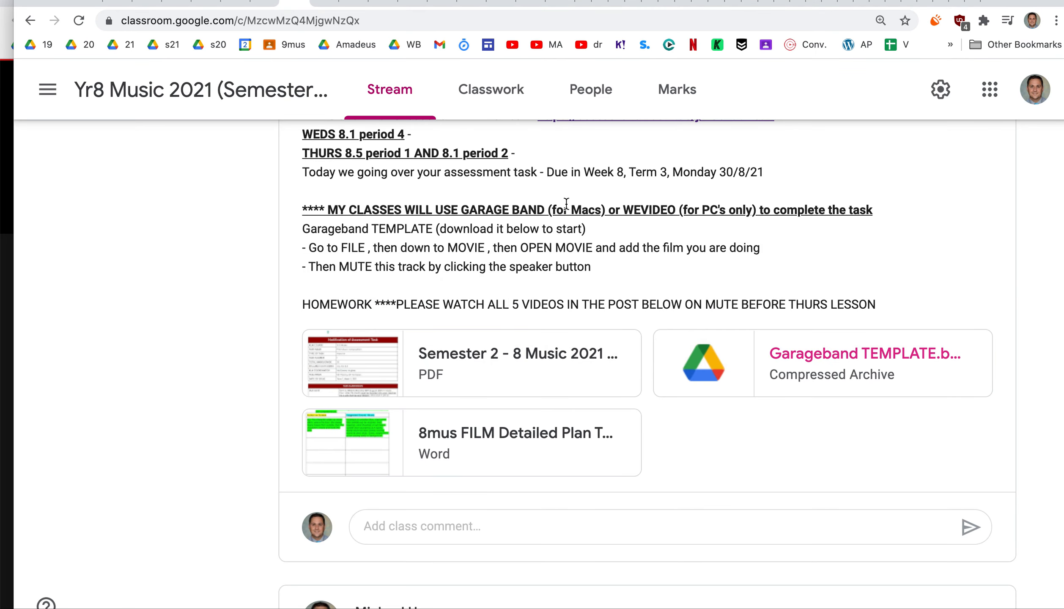
pyautogui.scroll(-5, 547, 354)
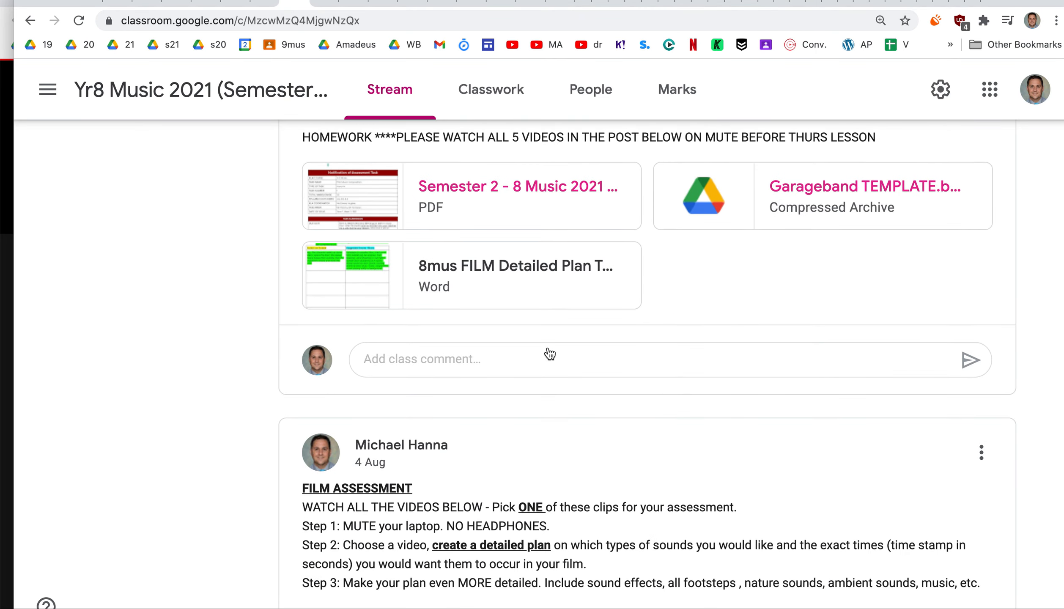
pyautogui.scroll(-10, 549, 354)
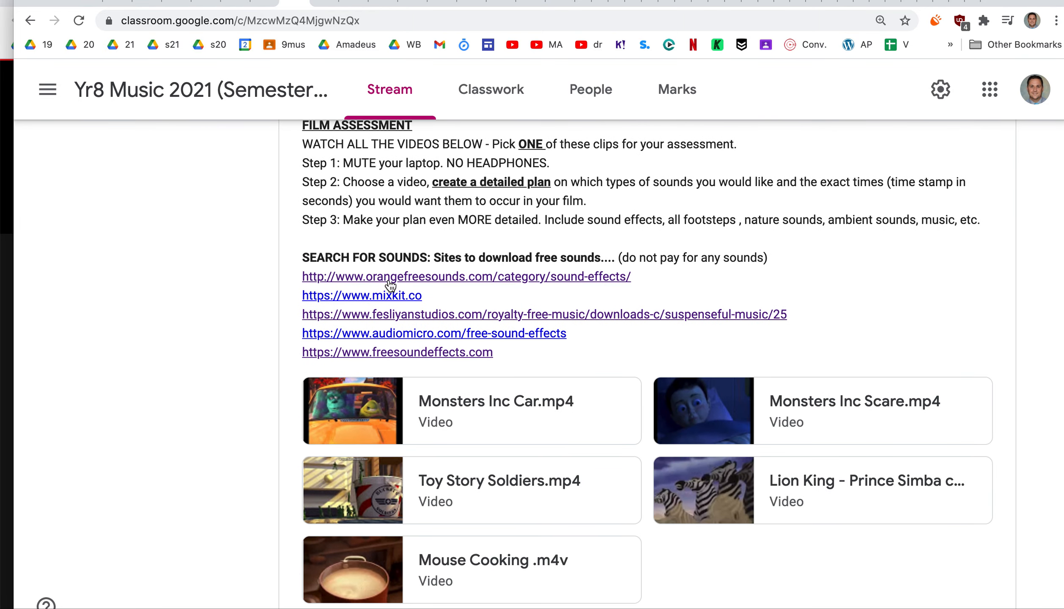
pyautogui.click(390, 279)
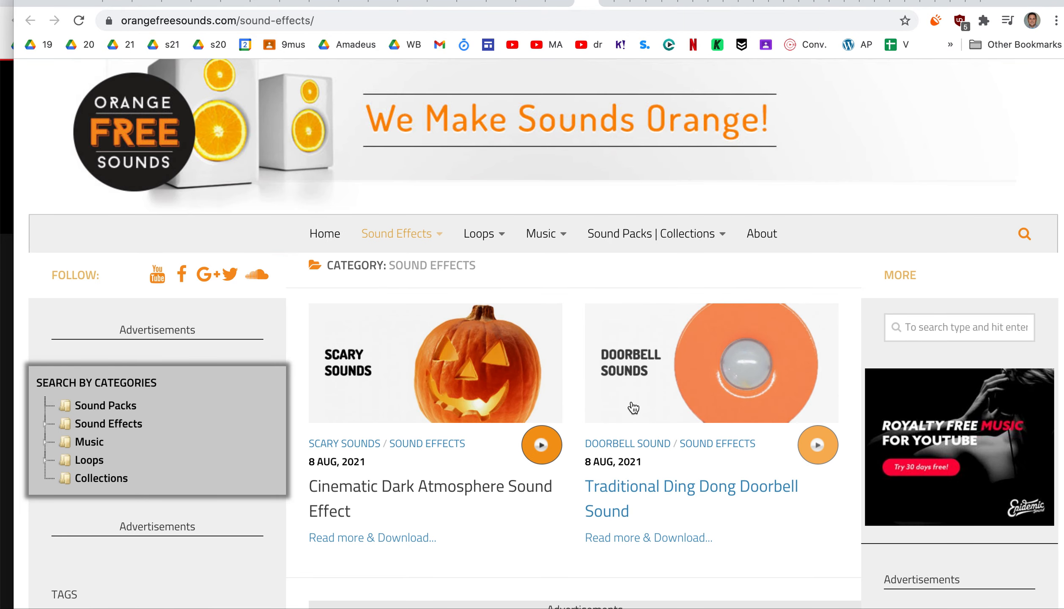
pyautogui.click(819, 447)
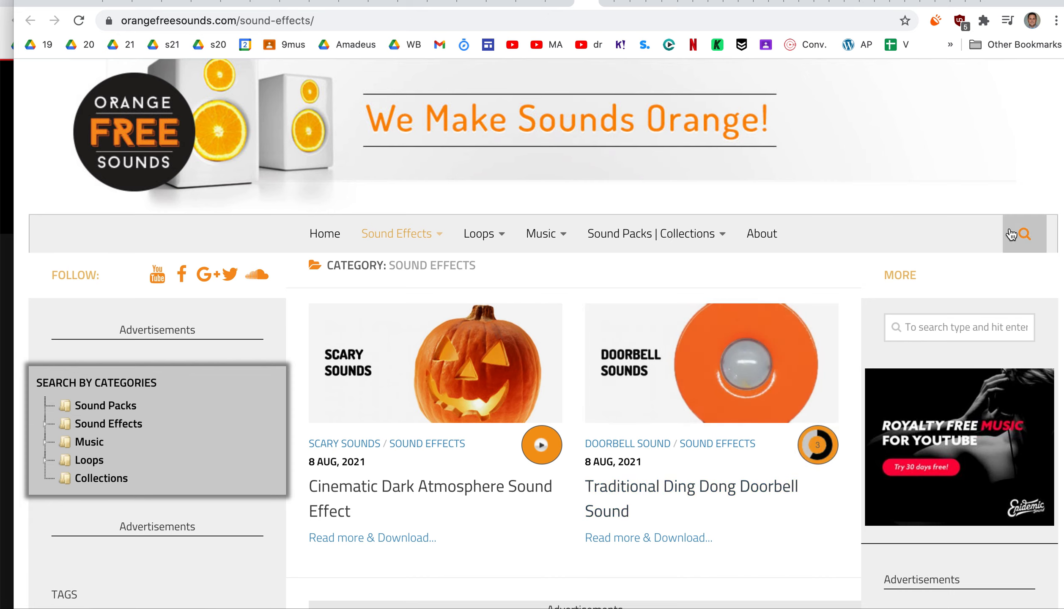
# Search the site for CHURCH BELL and download the free MP3 of Church Bell Ringing In Small Village, Greece
pyautogui.click(1027, 234)
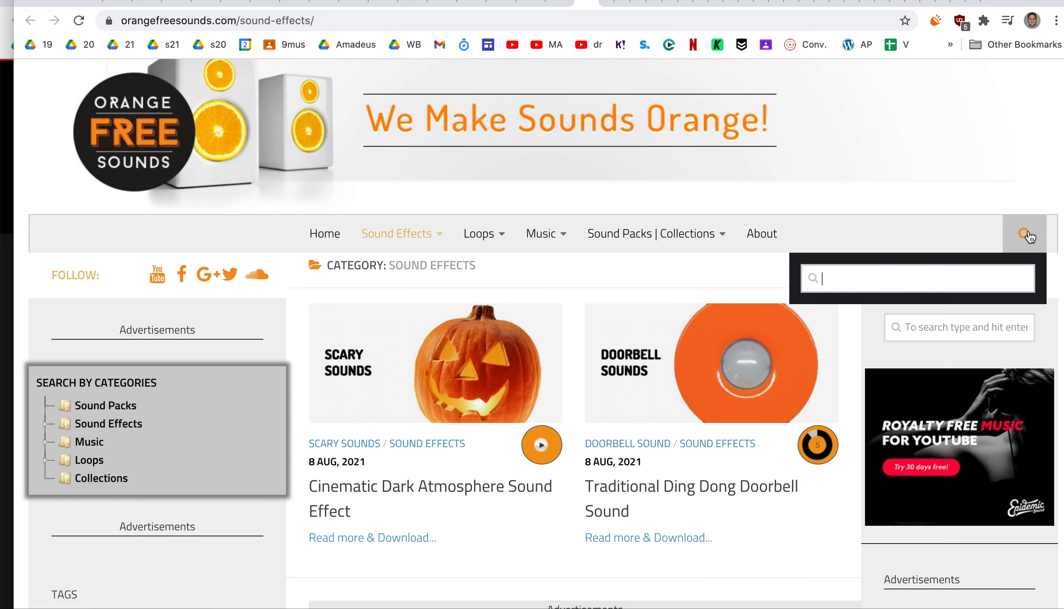
pyautogui.write('CHRUCH')
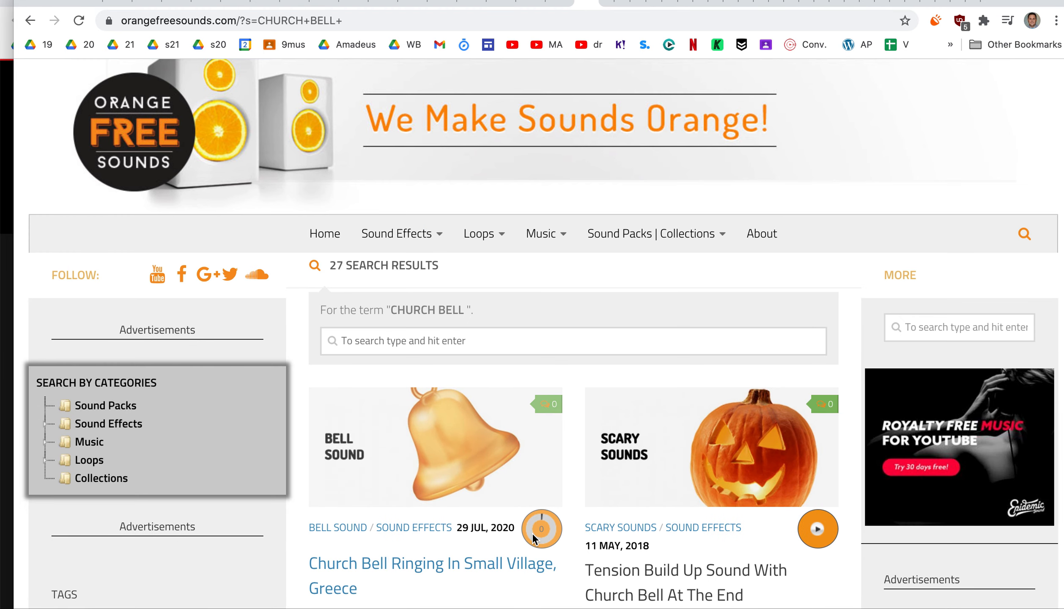
pyautogui.scroll(-1, 507, 423)
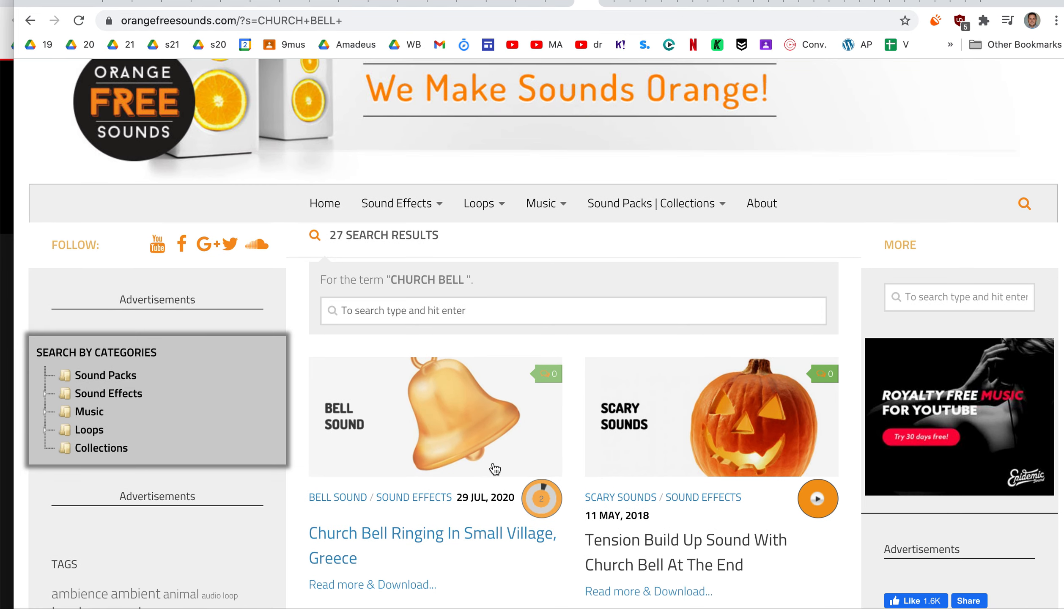
pyautogui.click(453, 438)
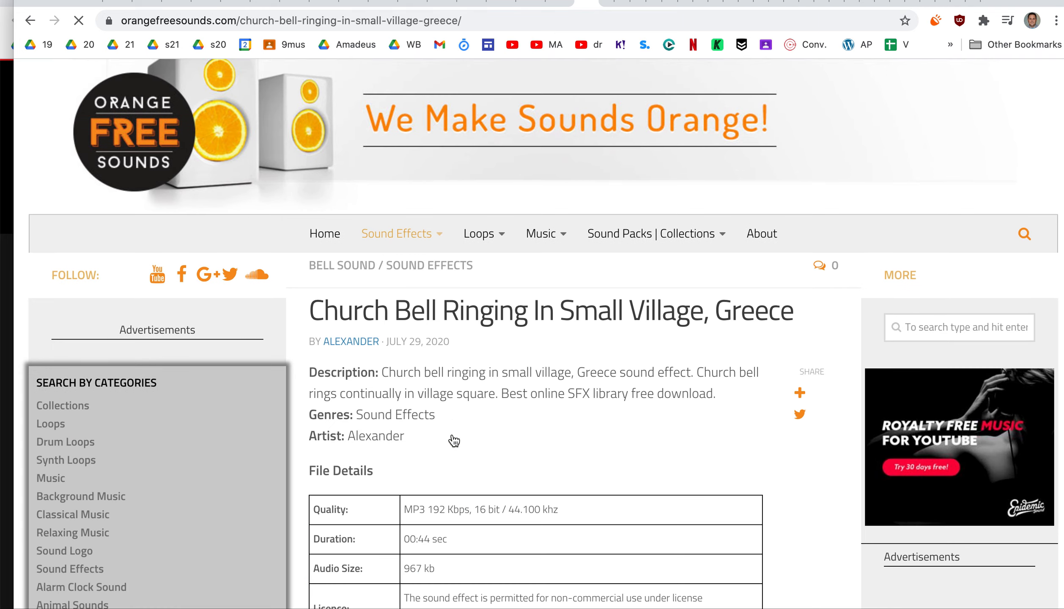
pyautogui.scroll(-10, 453, 440)
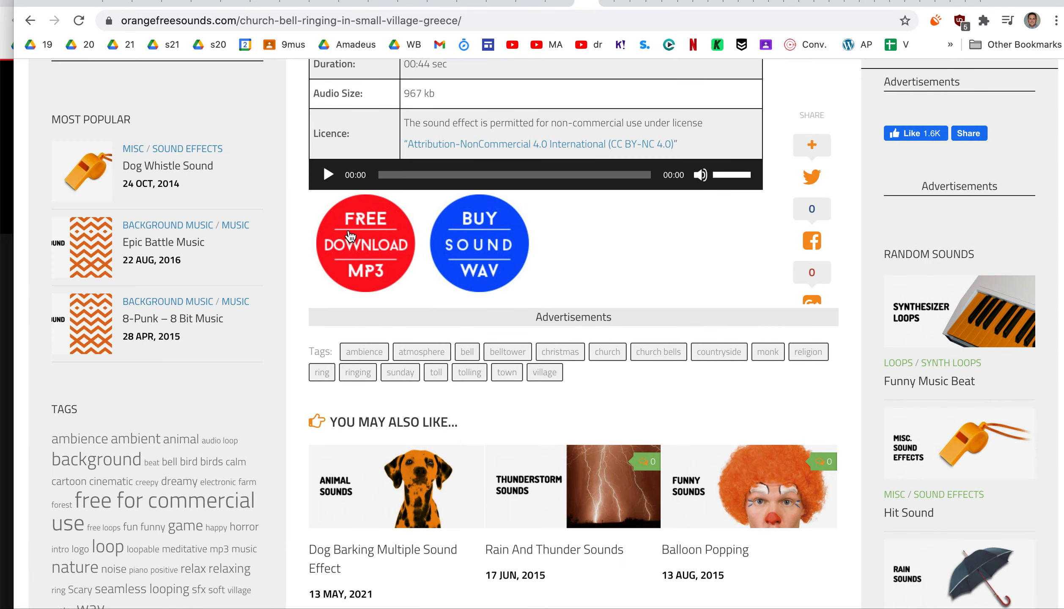
pyautogui.click(367, 274)
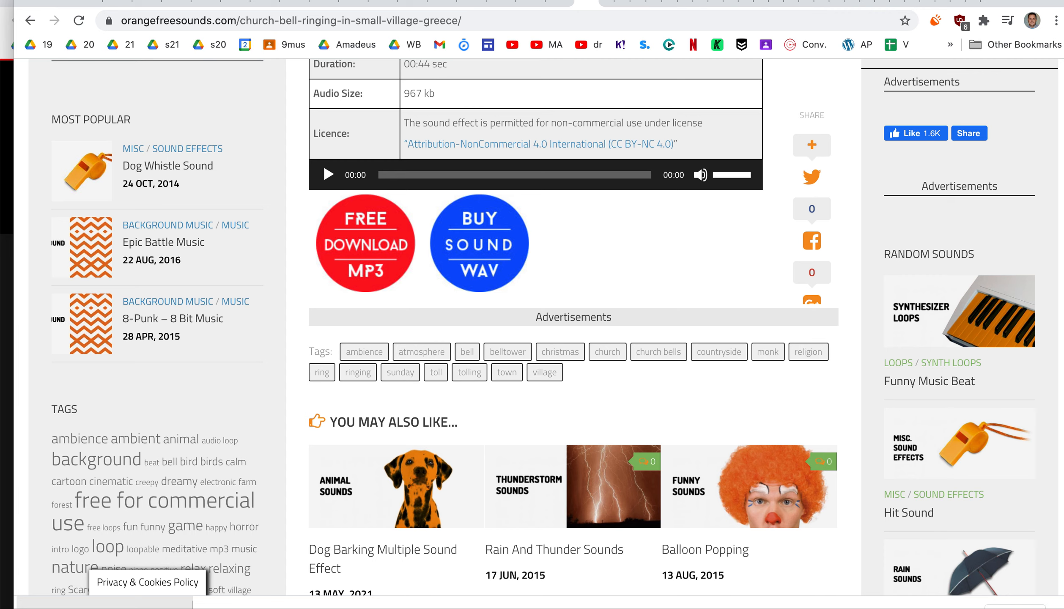
# Open the downloaded church bell archive and select Church-bell-ringing-in-small-village-greece.mp3 in the extracted folder
pyautogui.click(123, 607)
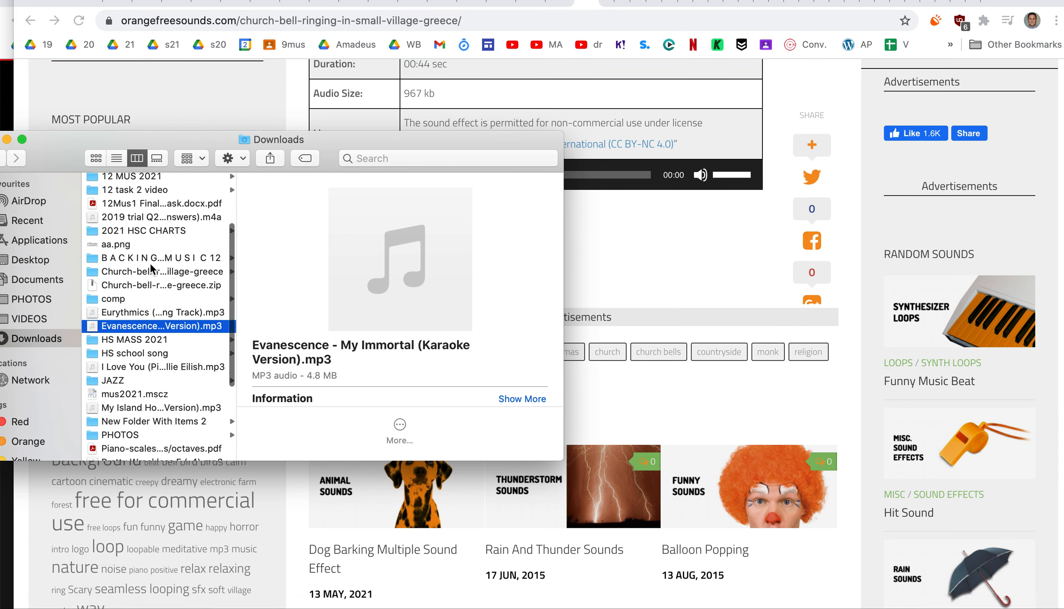
pyautogui.click(150, 285)
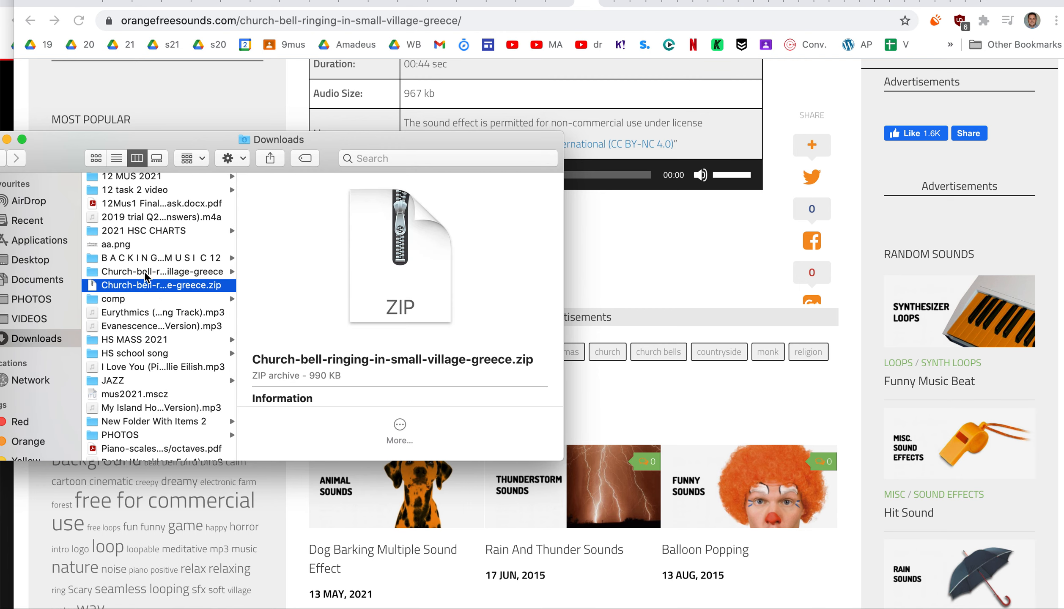
pyautogui.click(145, 272)
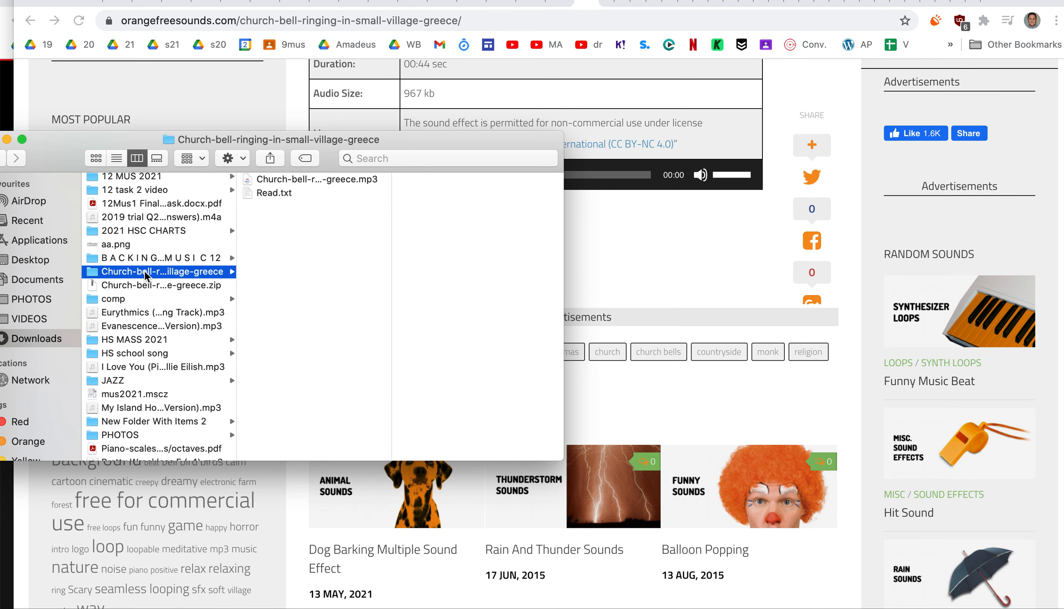
pyautogui.click(319, 179)
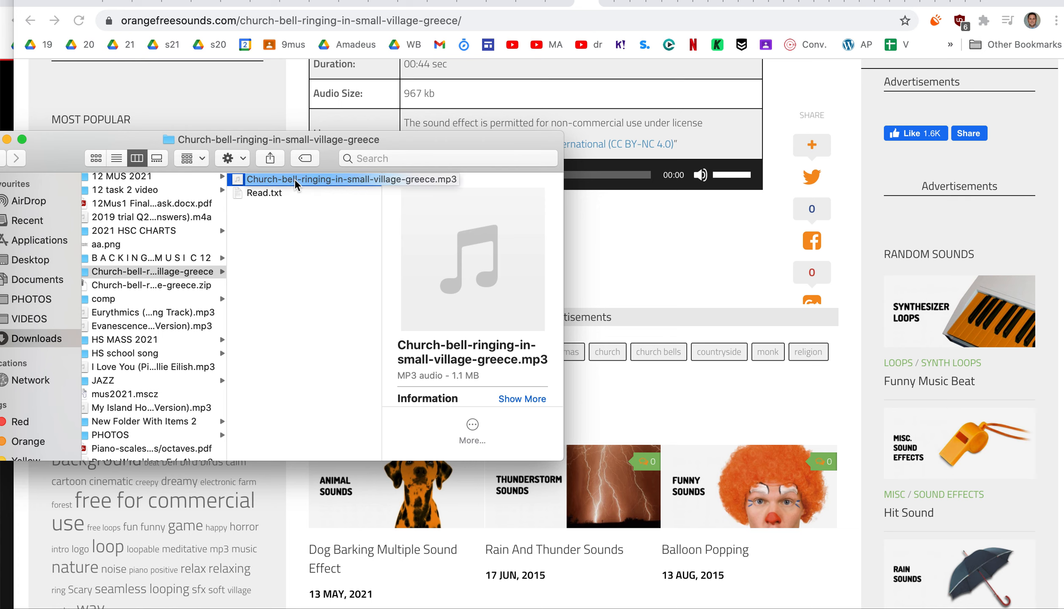
# Bring GarageBand up behind the Finder window and place the church bell MP3 at the start of the first audio track
pyautogui.press('super+Tab')
pyautogui.press('super+Tab')
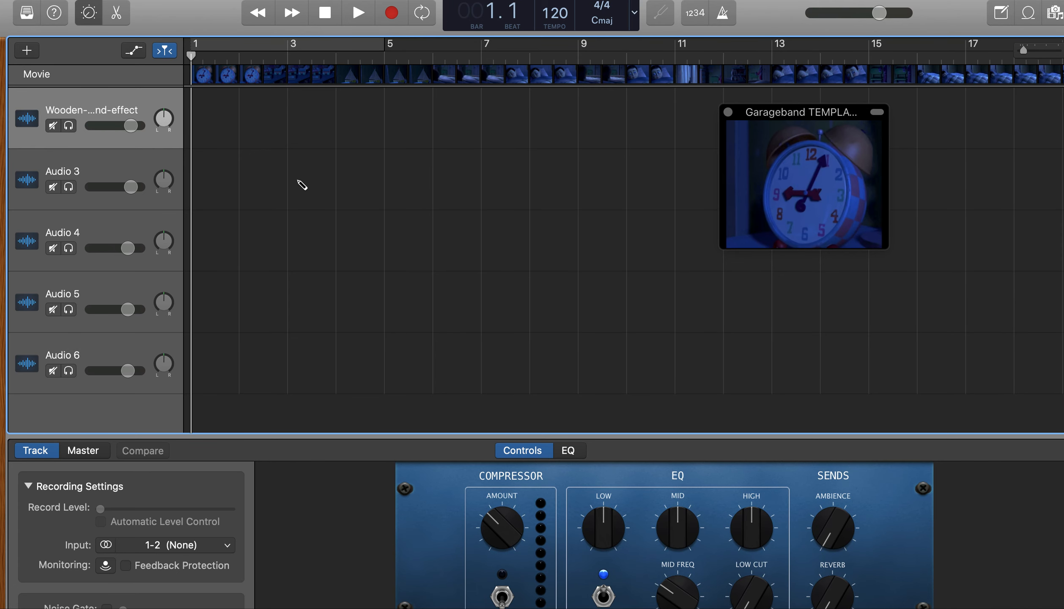
pyautogui.press('super+Tab')
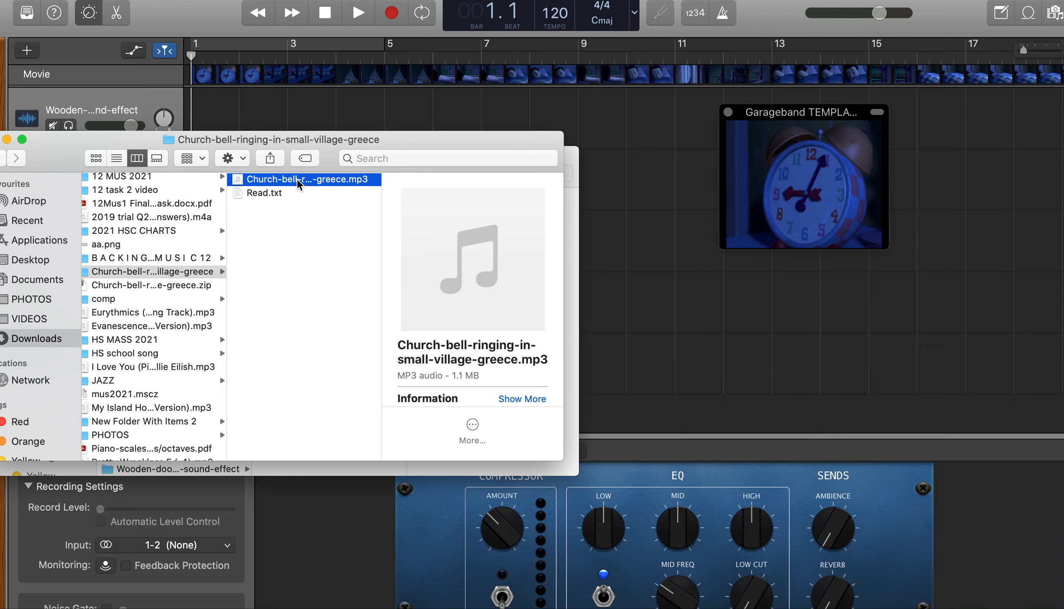
pyautogui.moveTo(311, 183); pyautogui.dragTo(244, 93)
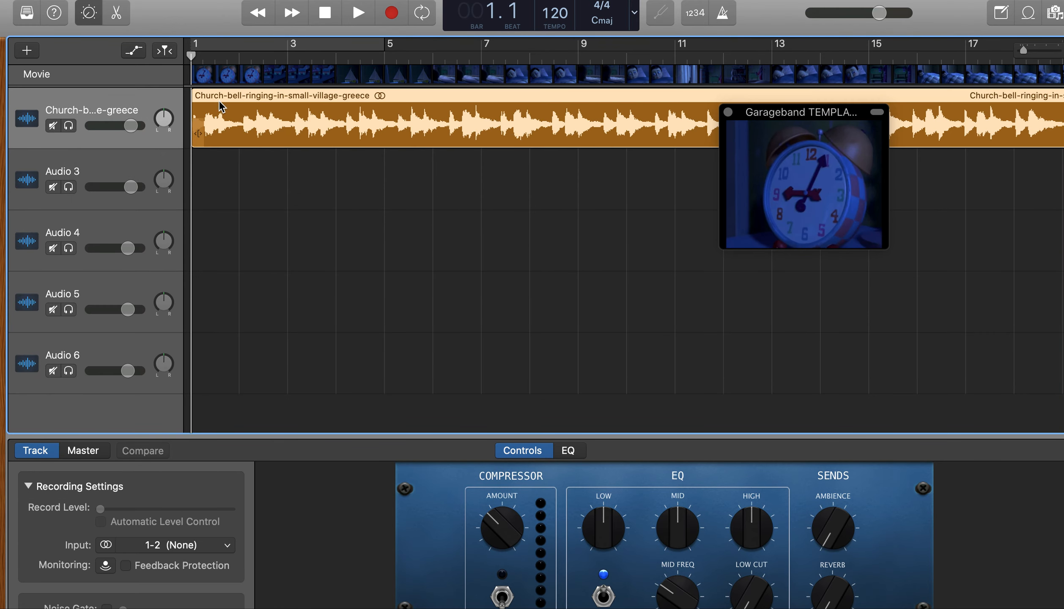
# Move the movie preview clear of the church bell region and trim the region to run from about mid-bar 5 to late bar 12
pyautogui.moveTo(760, 118); pyautogui.dragTo(592, 271)
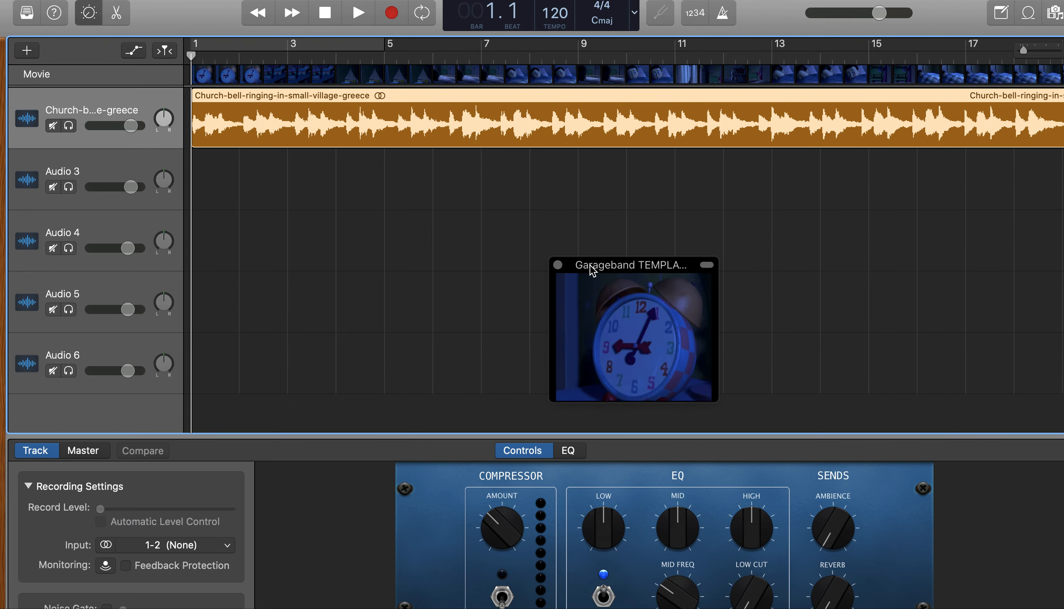
pyautogui.hscroll(10, 462, 197)
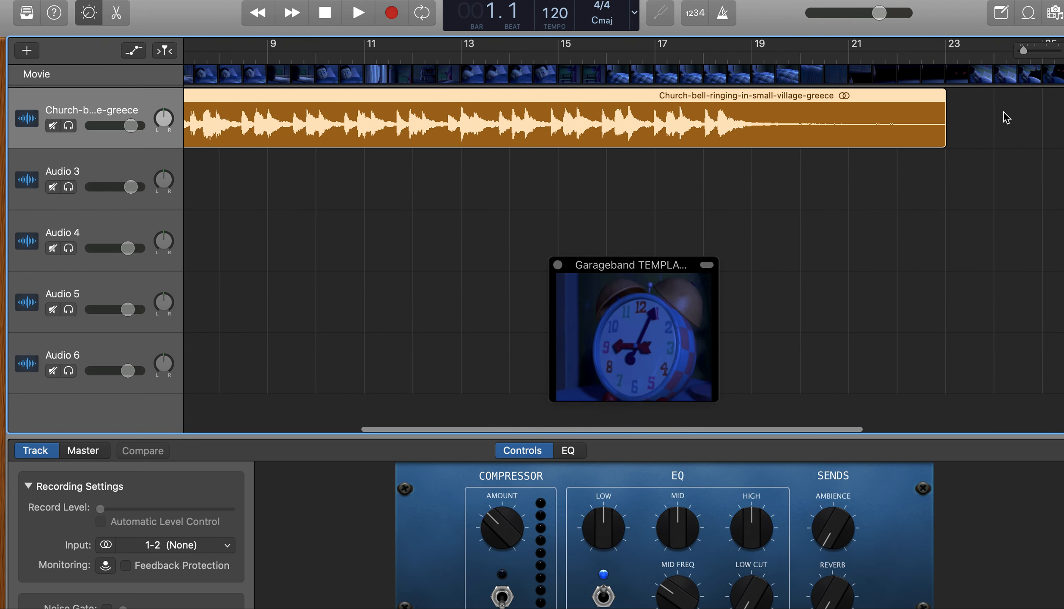
pyautogui.moveTo(941, 138); pyautogui.dragTo(444, 108)
pyautogui.hscroll(-10, 566, 126)
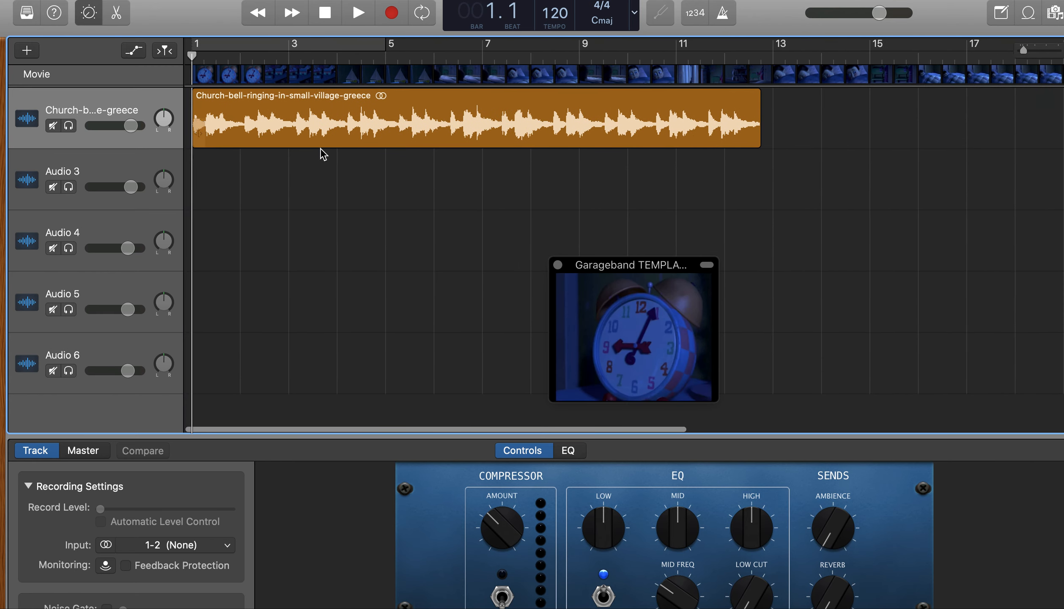
pyautogui.moveTo(204, 142); pyautogui.dragTo(410, 124)
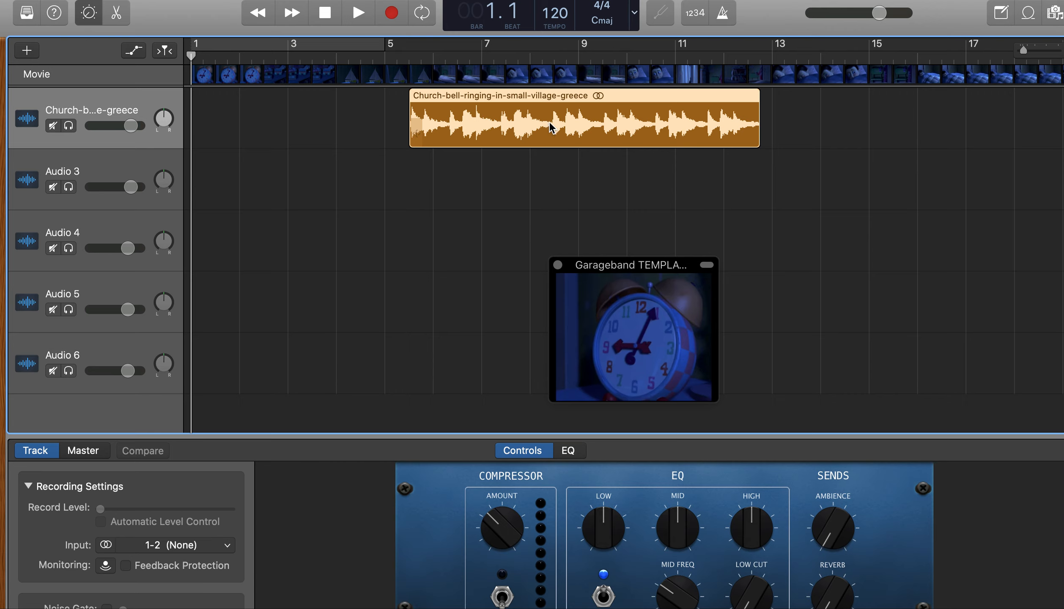
# Try to split the church bell region with the playhead still at the project start
pyautogui.rightClick(550, 123)
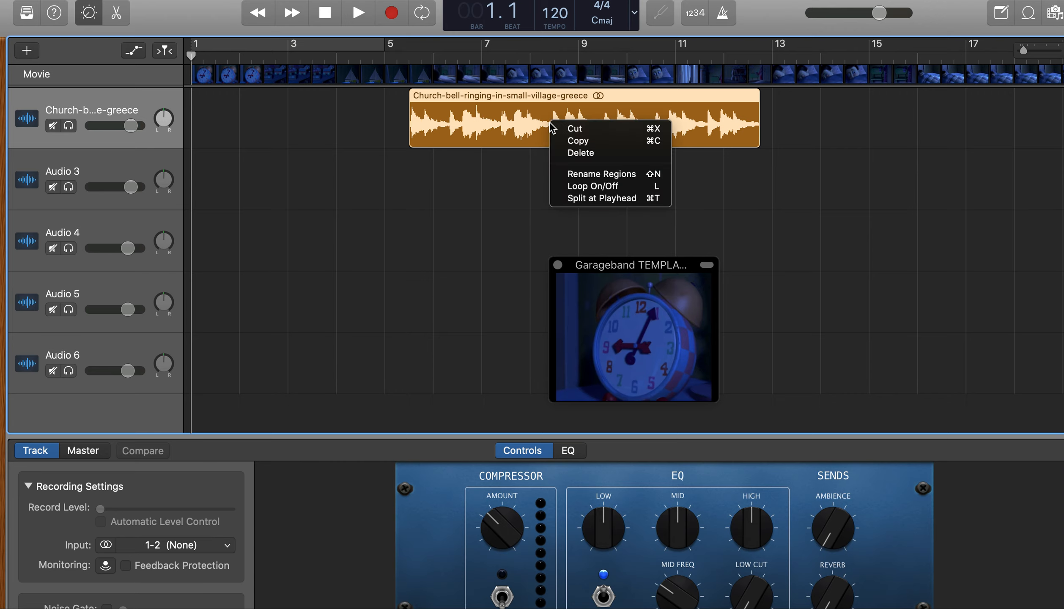
pyautogui.click(601, 199)
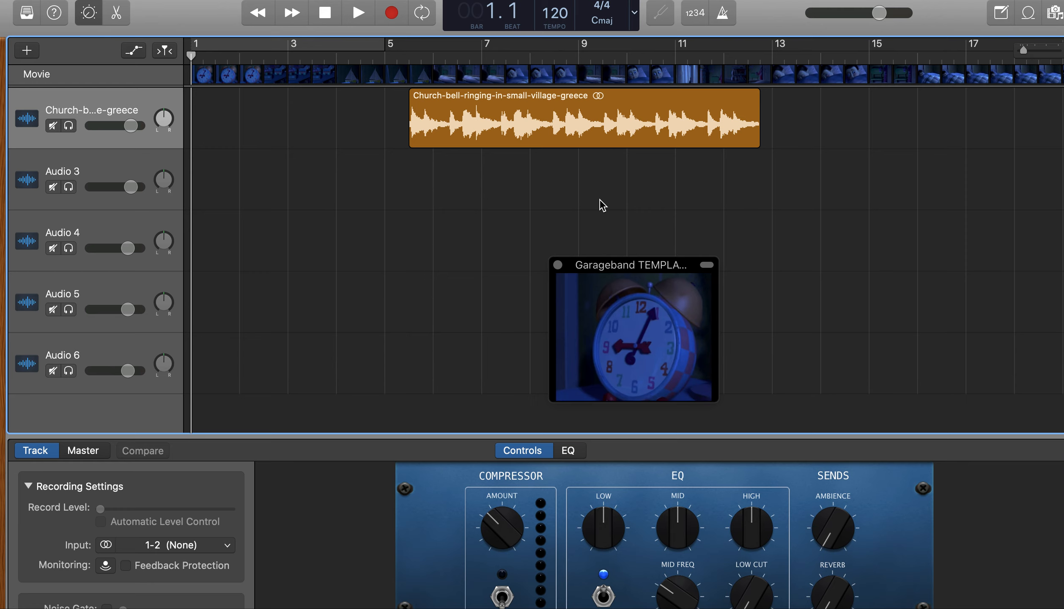
pyautogui.click(564, 129)
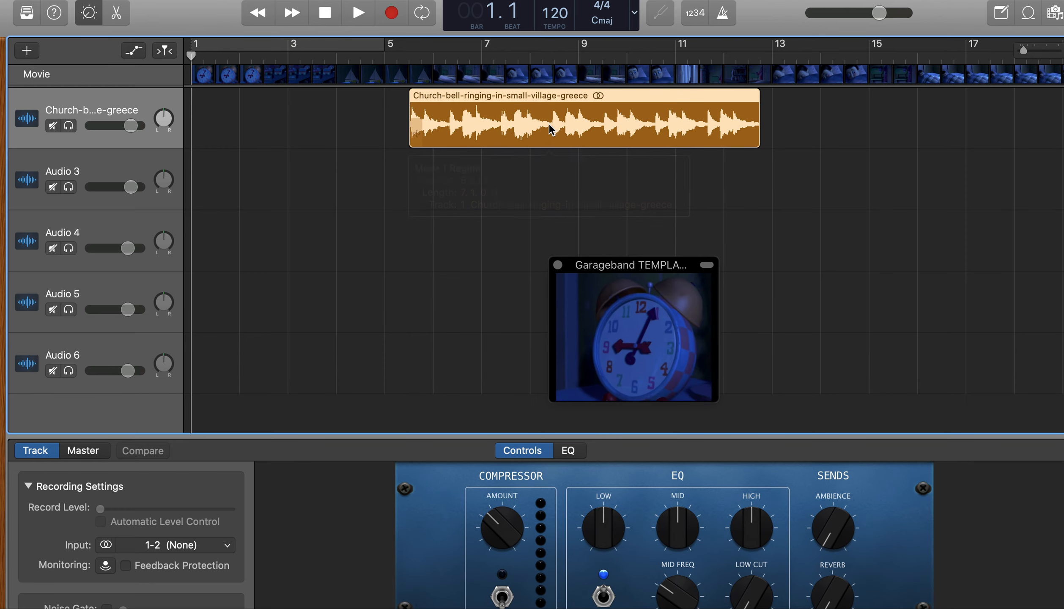
# Split the church bell region at bar 8 beat 2 and again at bar 9 beat 3
pyautogui.click(551, 56)
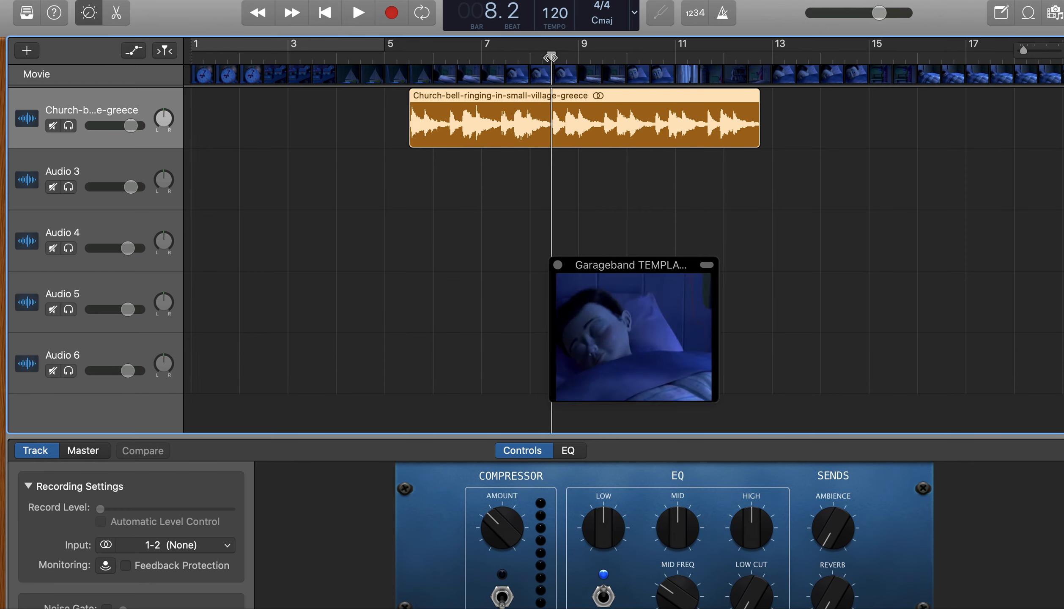
pyautogui.rightClick(551, 126)
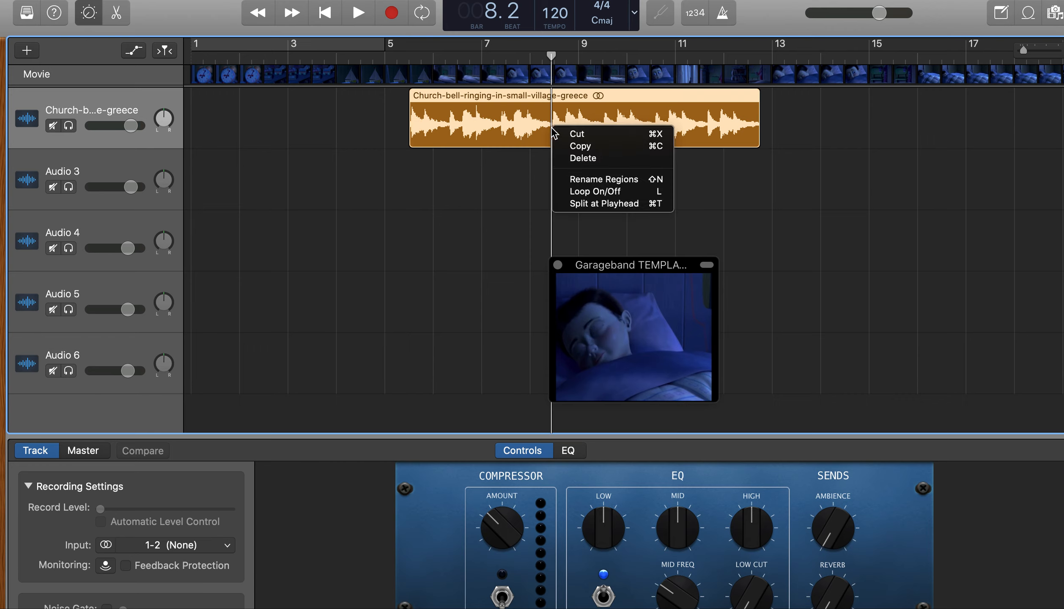
pyautogui.click(626, 206)
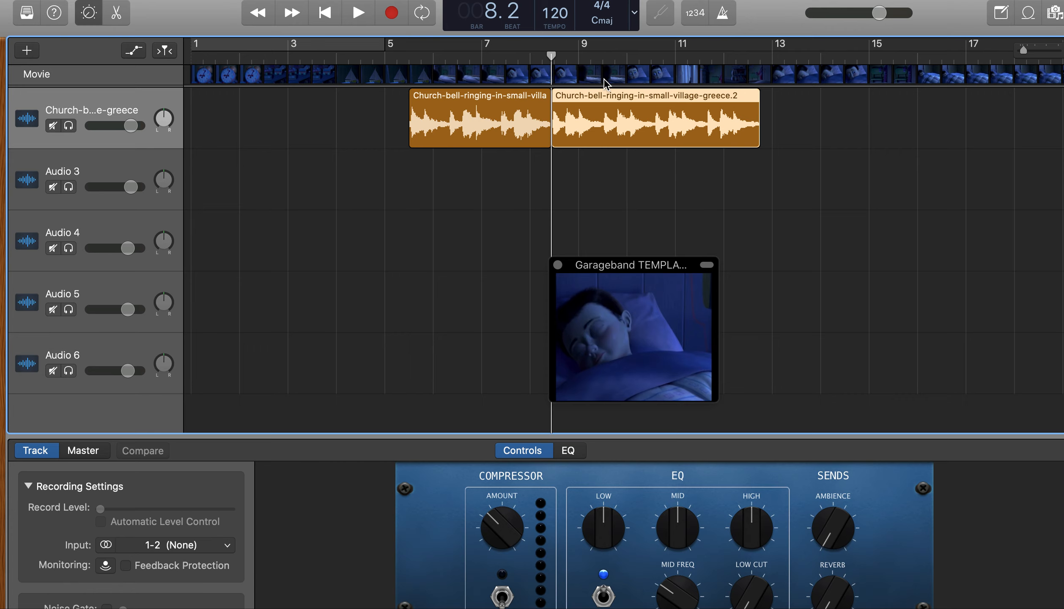
pyautogui.click(602, 62)
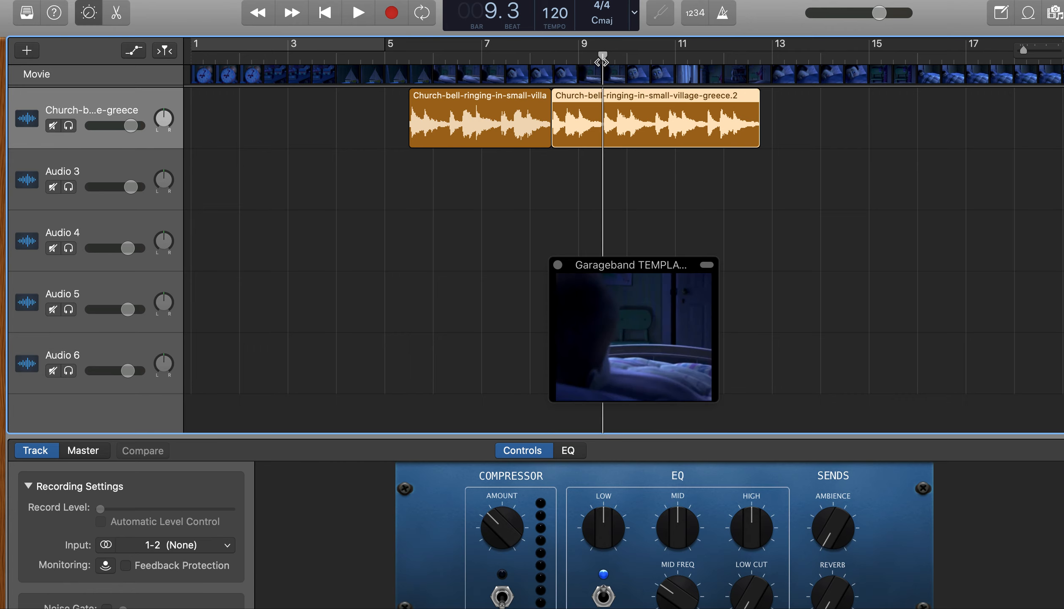
pyautogui.rightClick(603, 103)
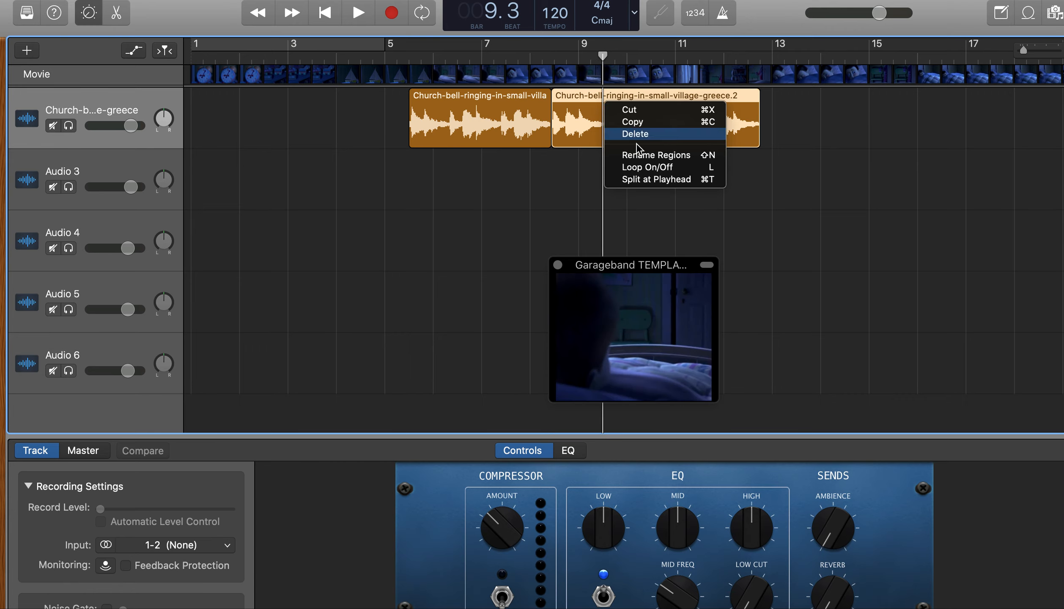
pyautogui.click(659, 181)
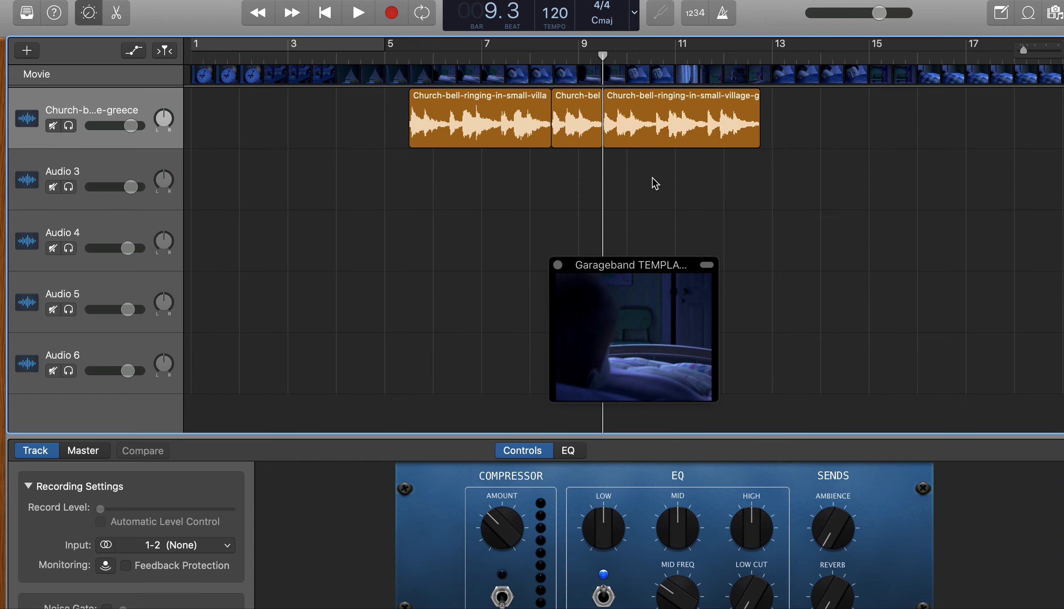
# Delete the first and last pieces of the church bell region and move the remaining middle piece to the project start
pyautogui.click(532, 132)
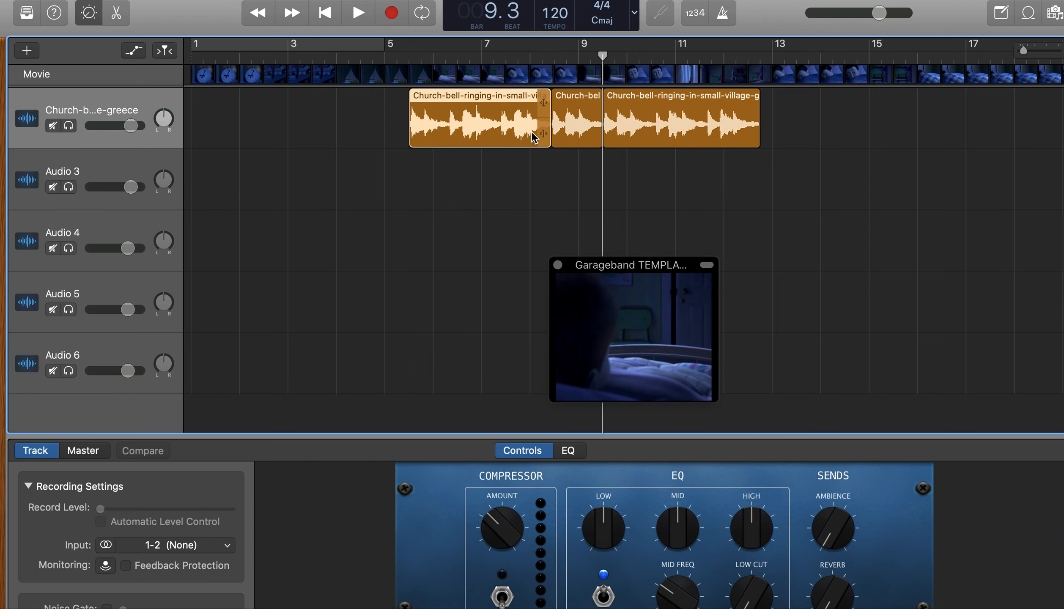
pyautogui.press('Delete')
pyautogui.click(667, 139)
pyautogui.press('Delete')
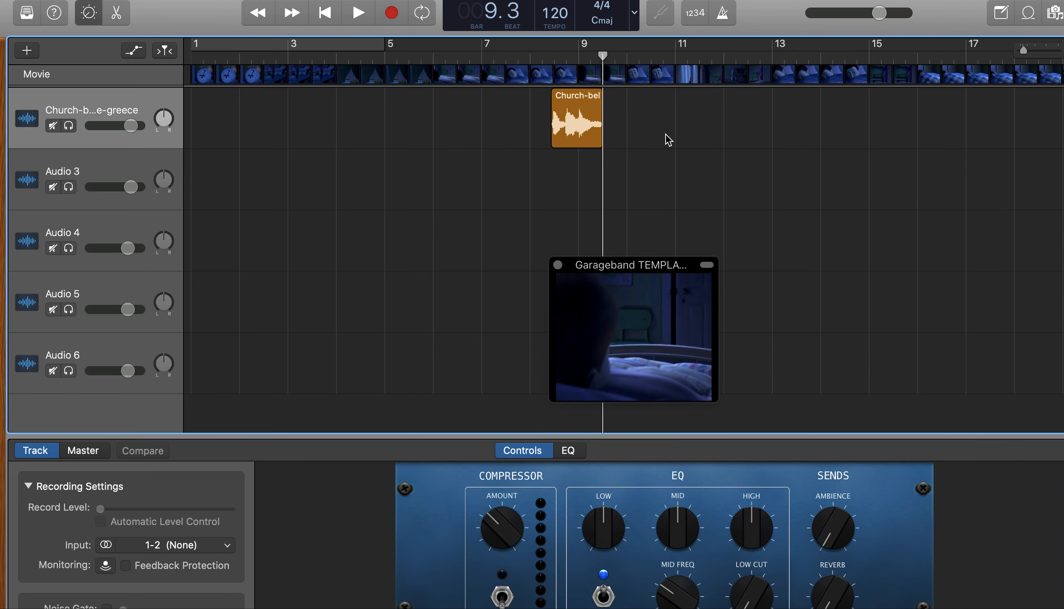
pyautogui.moveTo(558, 112); pyautogui.dragTo(198, 113)
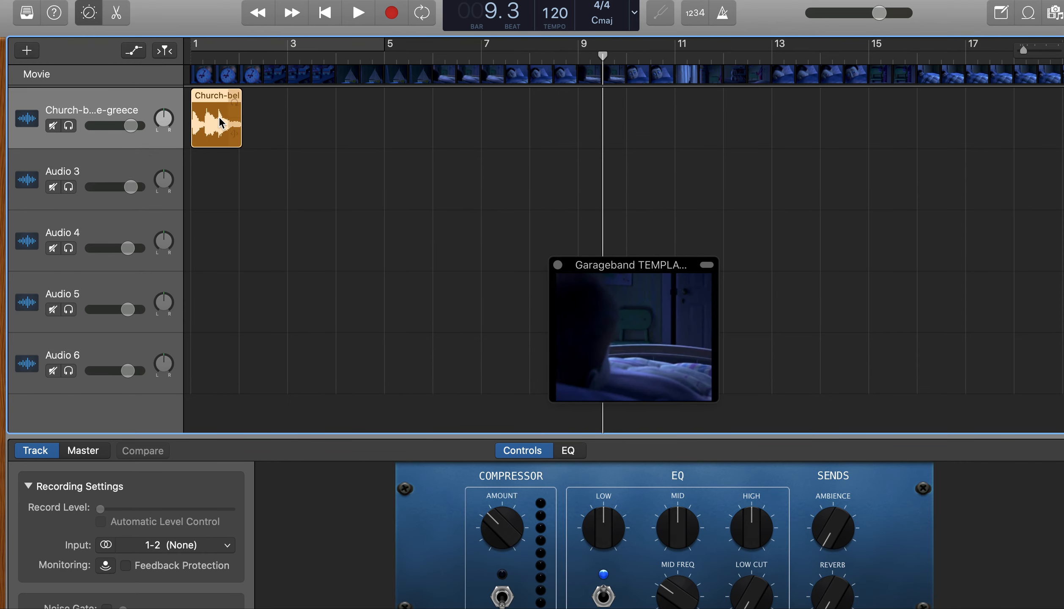
# Copy the short bell region onto the Audio 3 track at bar 2 beat 3
pyautogui.click(264, 53)
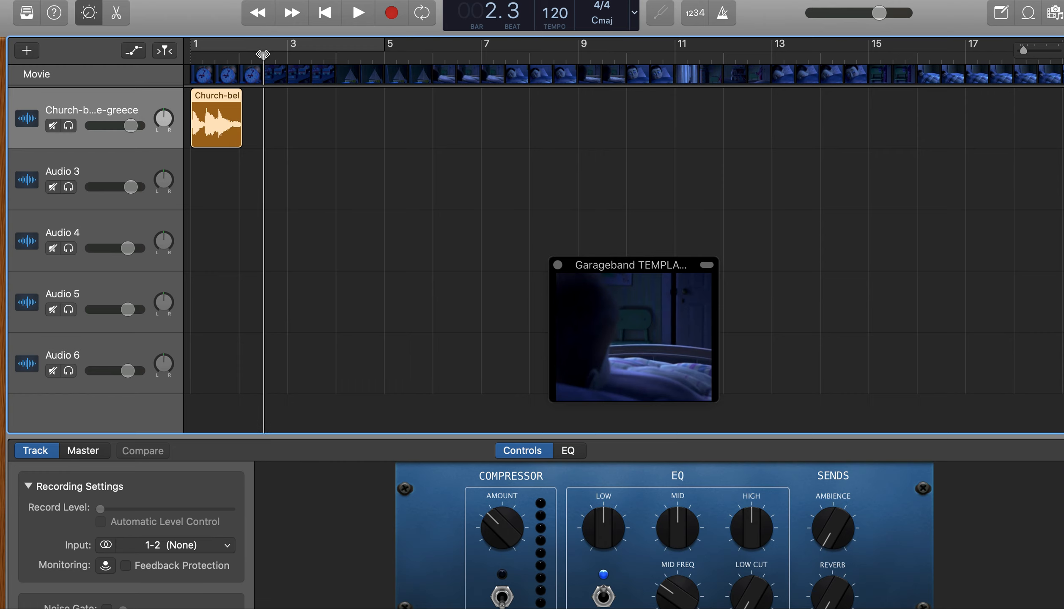
pyautogui.press('super+f')
pyautogui.click(142, 175)
pyautogui.press('super+v')
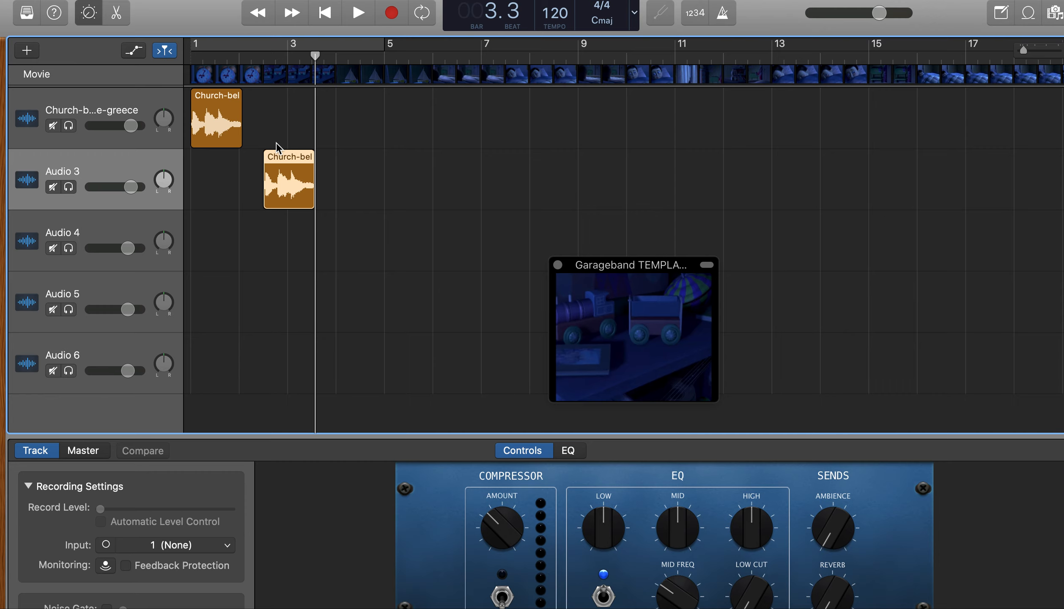
# Paste another copy of the bell region on the Audio 4 track, starting slightly after the Audio 3 copy
pyautogui.click(291, 165)
pyautogui.click(140, 231)
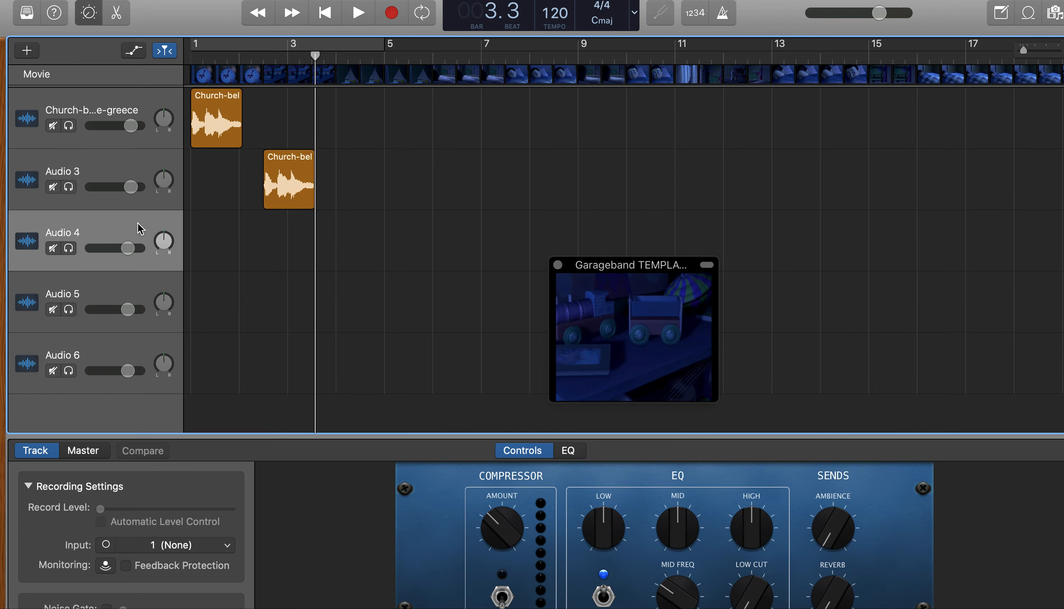
pyautogui.click(382, 56)
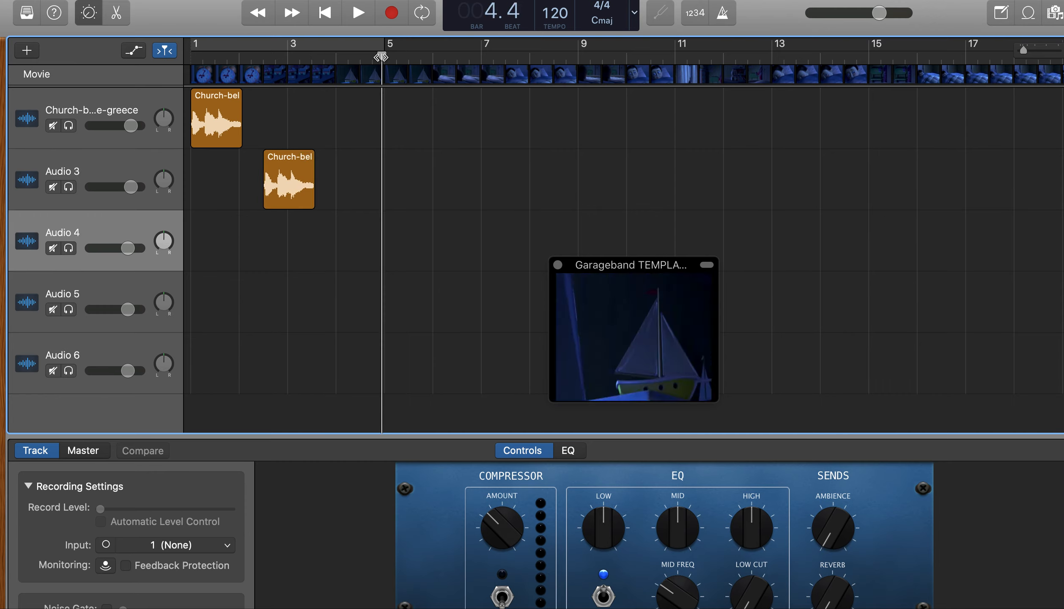
pyautogui.click(268, 57)
pyautogui.press('super+v')
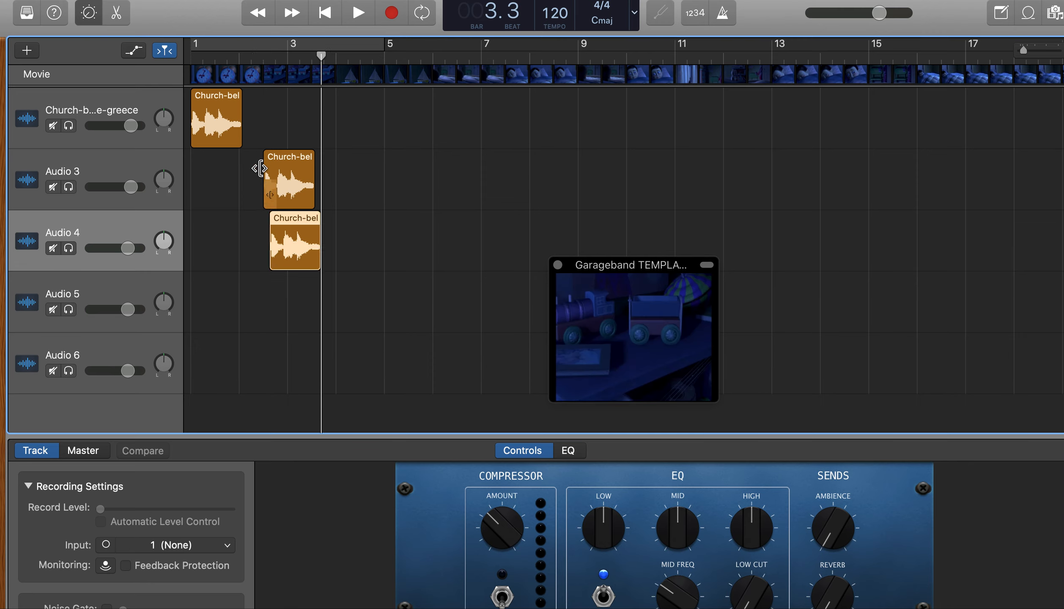
# Move the first track's bell region to start just before the Audio 3 copy and play the three staggered bells
pyautogui.moveTo(237, 94); pyautogui.dragTo(284, 94)
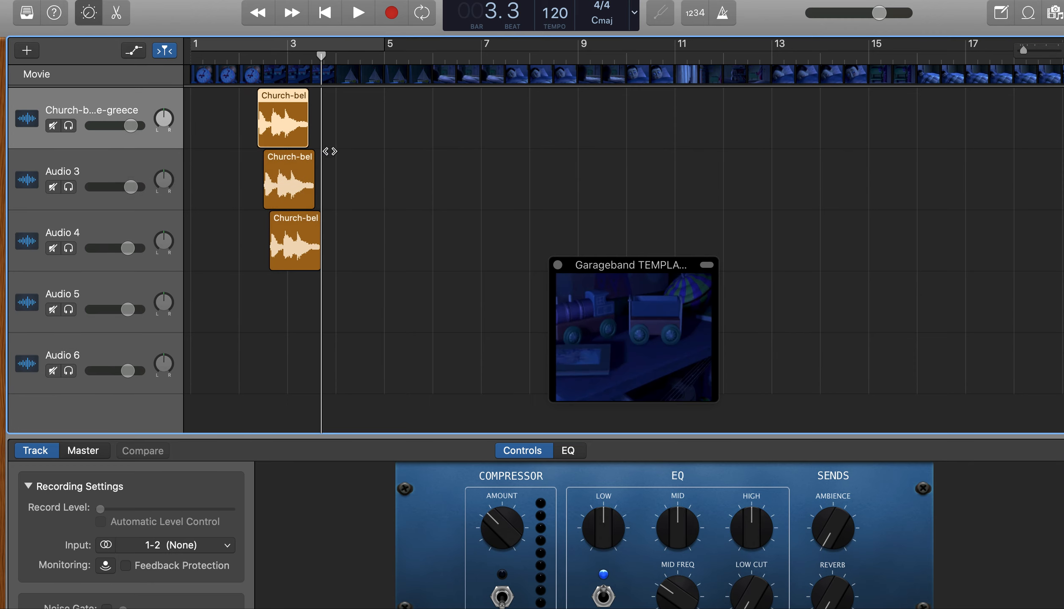
pyautogui.click(249, 55)
pyautogui.press('space')
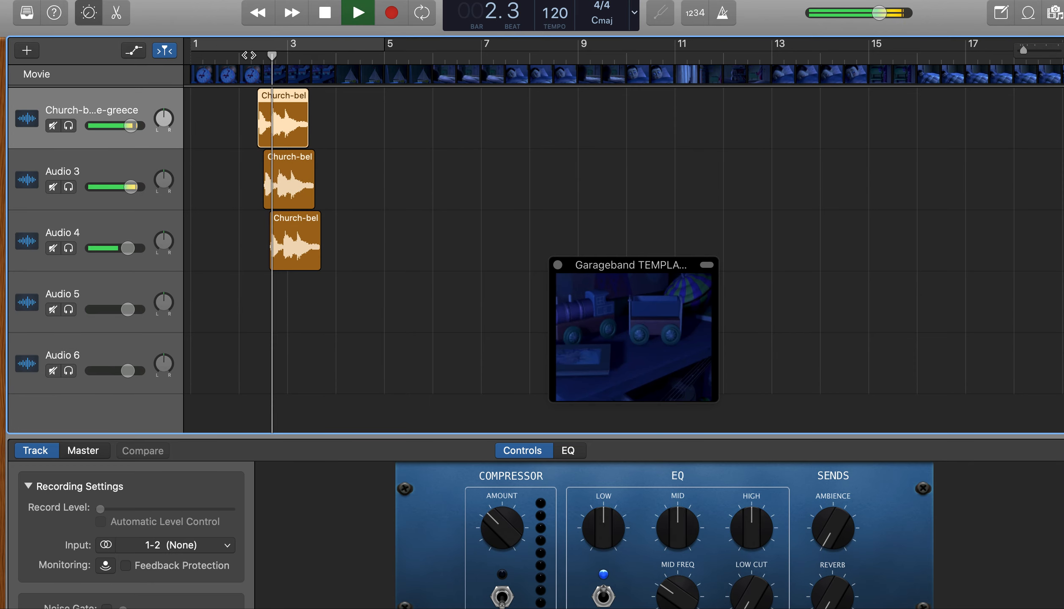
pyautogui.press('space')
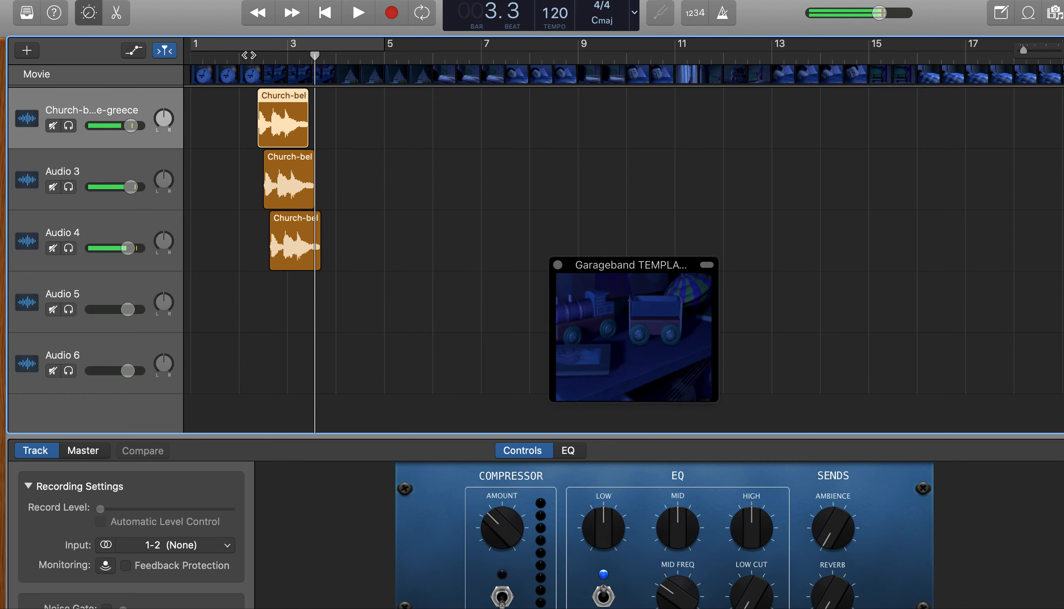
# Align the Audio 3 bell copy with the Audio 4 one and trim the first track's bell region to about a third of a bar
pyautogui.click(287, 159)
pyautogui.moveTo(288, 159); pyautogui.dragTo(265, 133)
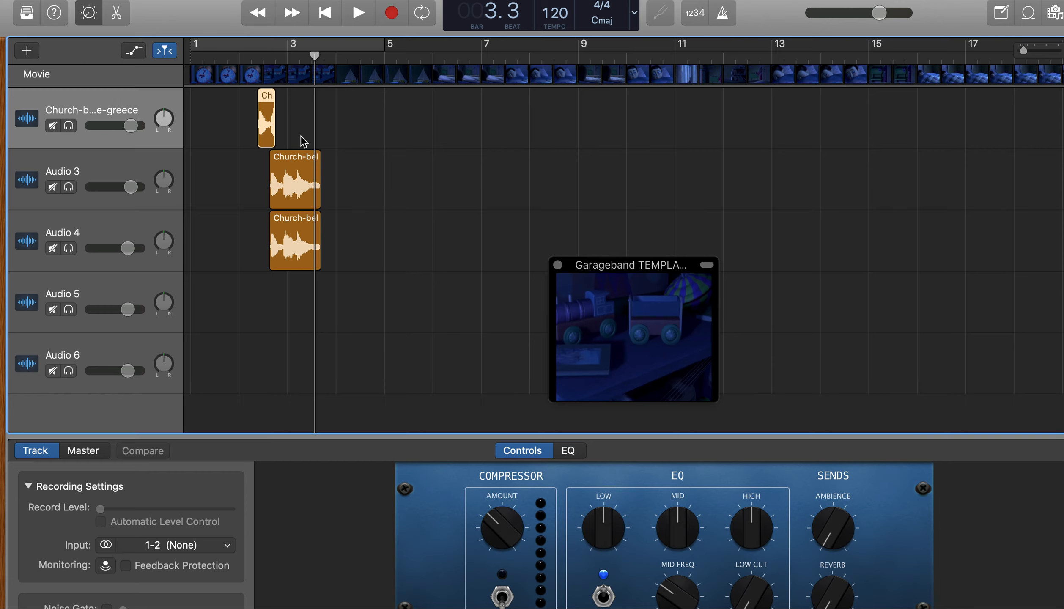
# Try the church bell track's volume control and lower the master volume slightly
pyautogui.moveTo(128, 128); pyautogui.dragTo(128, 129)
pyautogui.moveTo(129, 126)
pyautogui.mouseDown()
pyautogui.moveTo(98, 126)
pyautogui.moveTo(131, 126)
pyautogui.mouseUp()
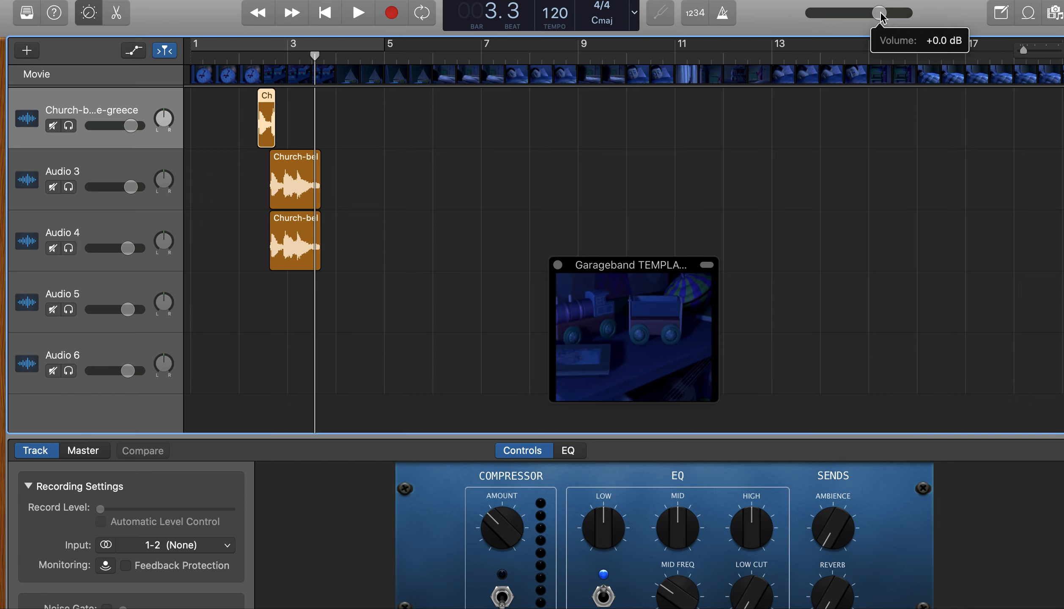
pyautogui.moveTo(882, 17)
pyautogui.mouseDown()
pyautogui.moveTo(829, 13)
pyautogui.moveTo(865, 12)
pyautogui.mouseUp()
# Switch the metronome, count-in and cycle mode on and back off
pyautogui.click(722, 15)
pyautogui.click(696, 19)
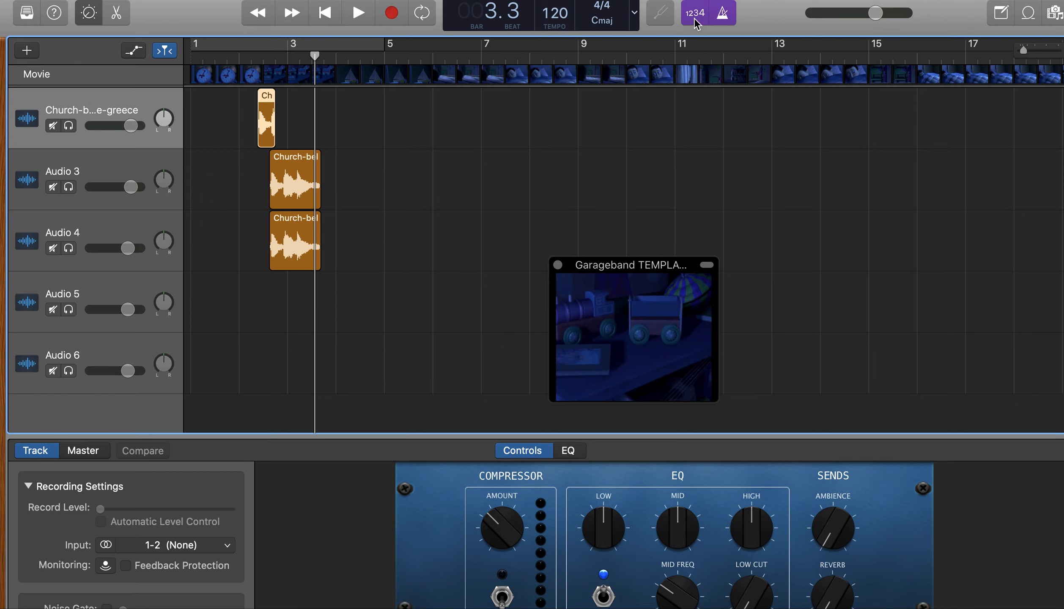
pyautogui.click(696, 19)
pyautogui.click(722, 21)
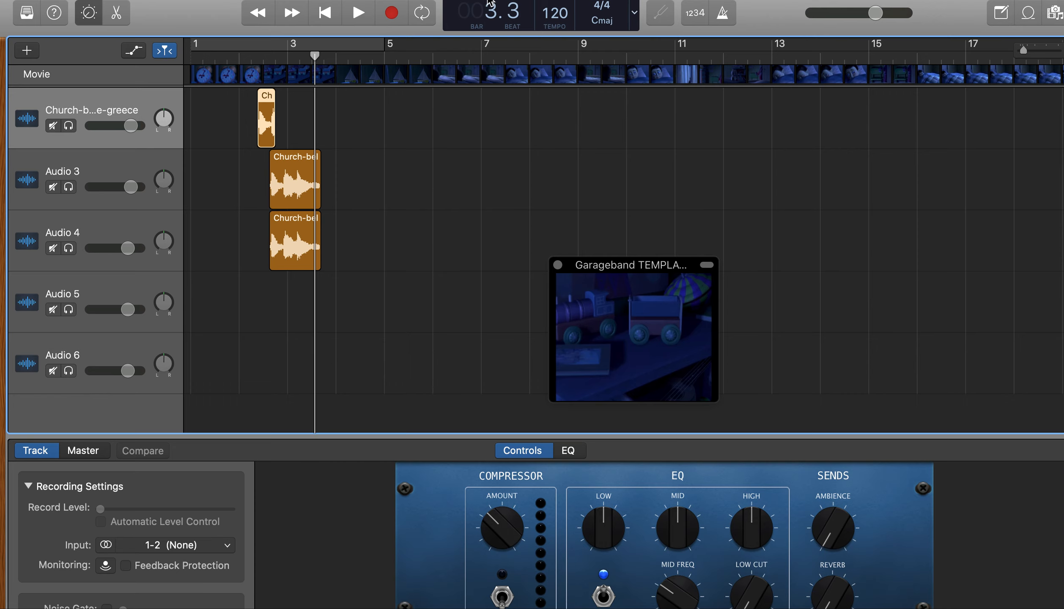
pyautogui.click(427, 15)
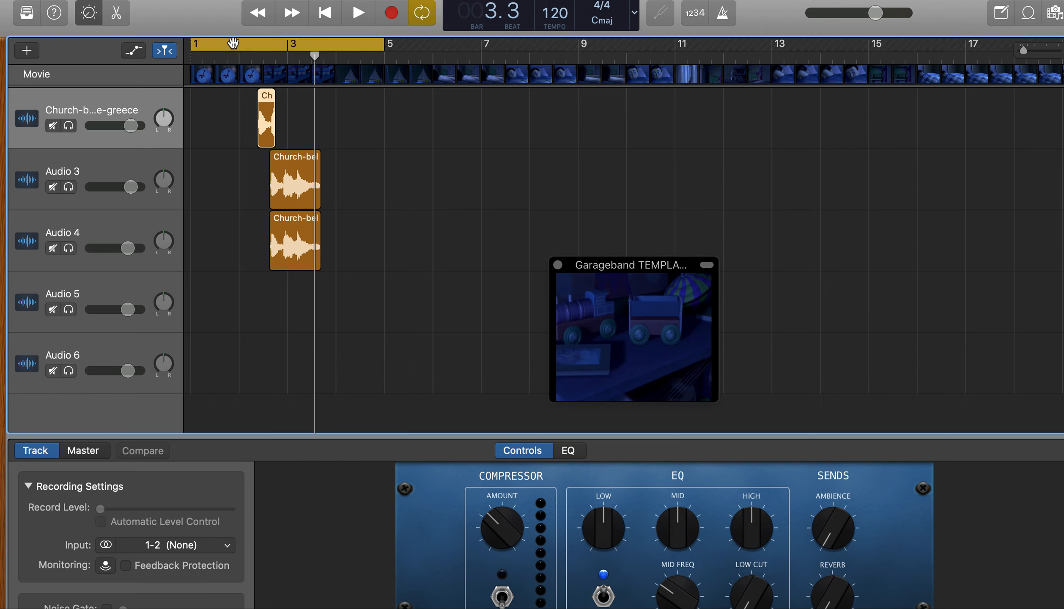
pyautogui.click(425, 14)
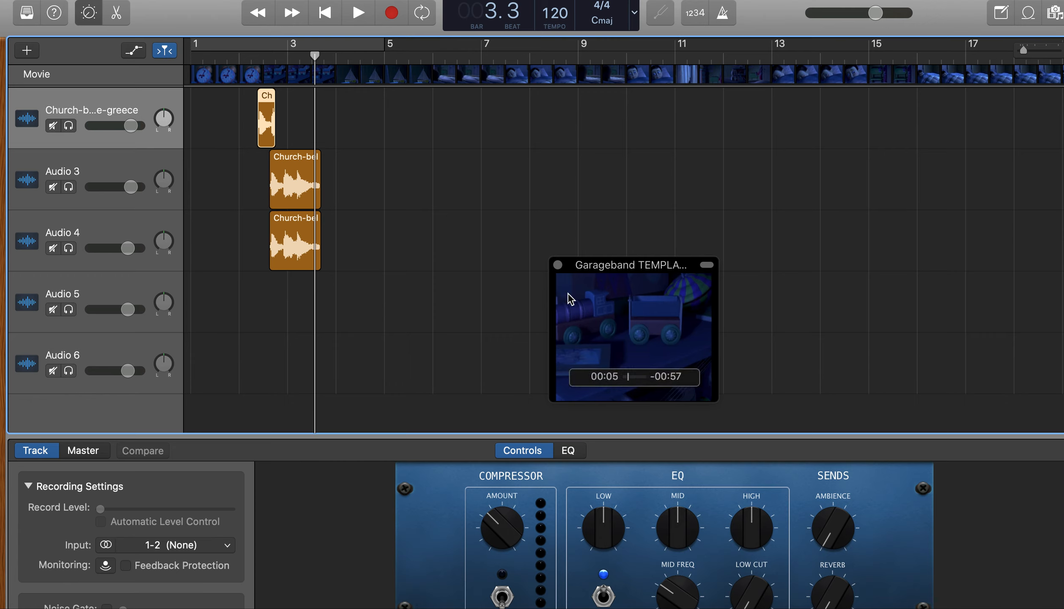
# Move the movie preview up, then add a microphone audio track below the church bell track and hide the Library
pyautogui.moveTo(620, 269); pyautogui.dragTo(623, 188)
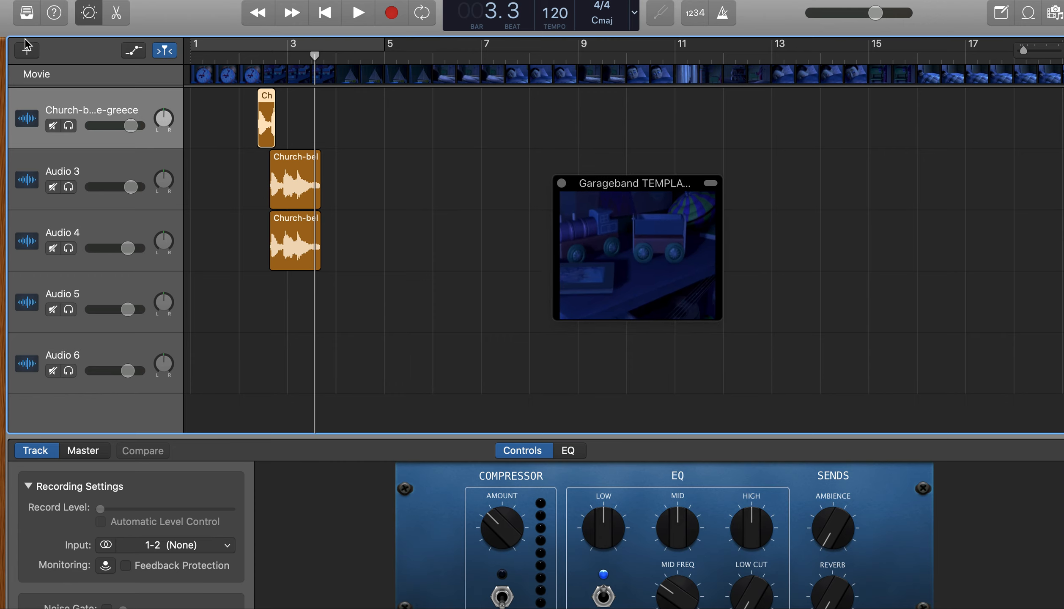
pyautogui.click(27, 51)
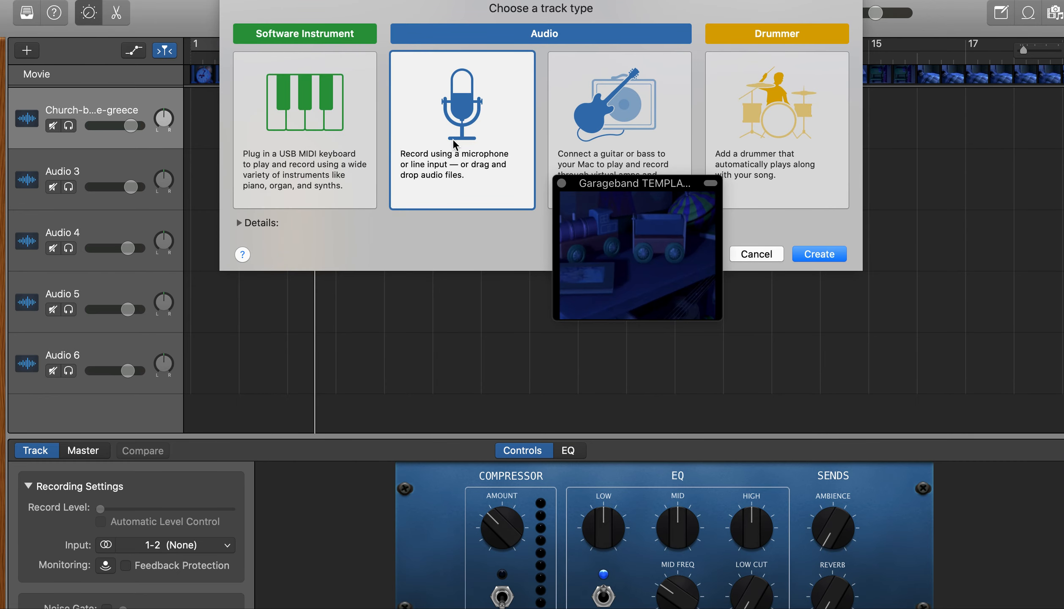
pyautogui.click(472, 125)
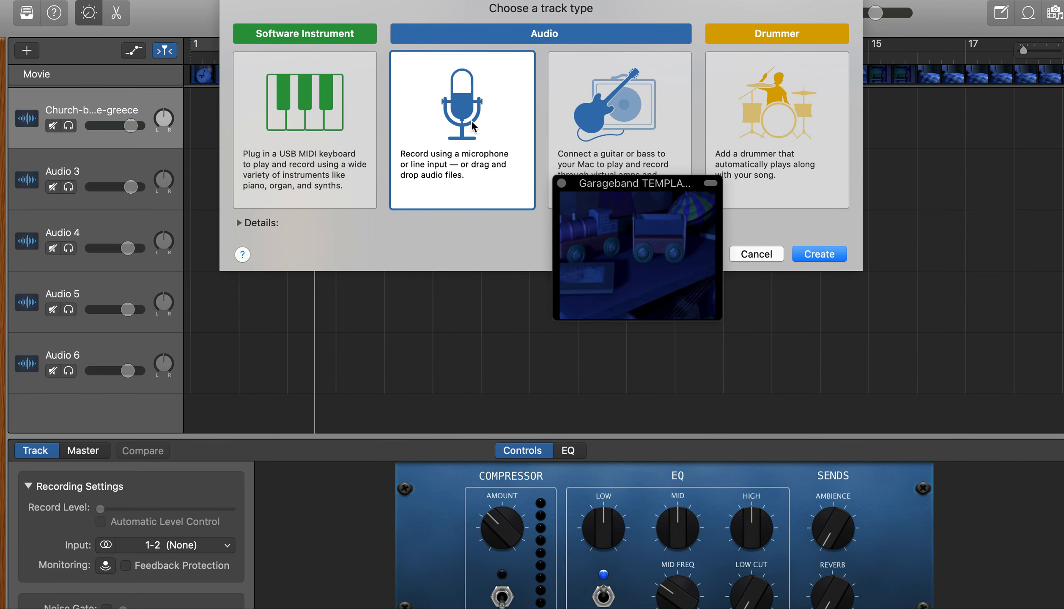
pyautogui.doubleClick(472, 125)
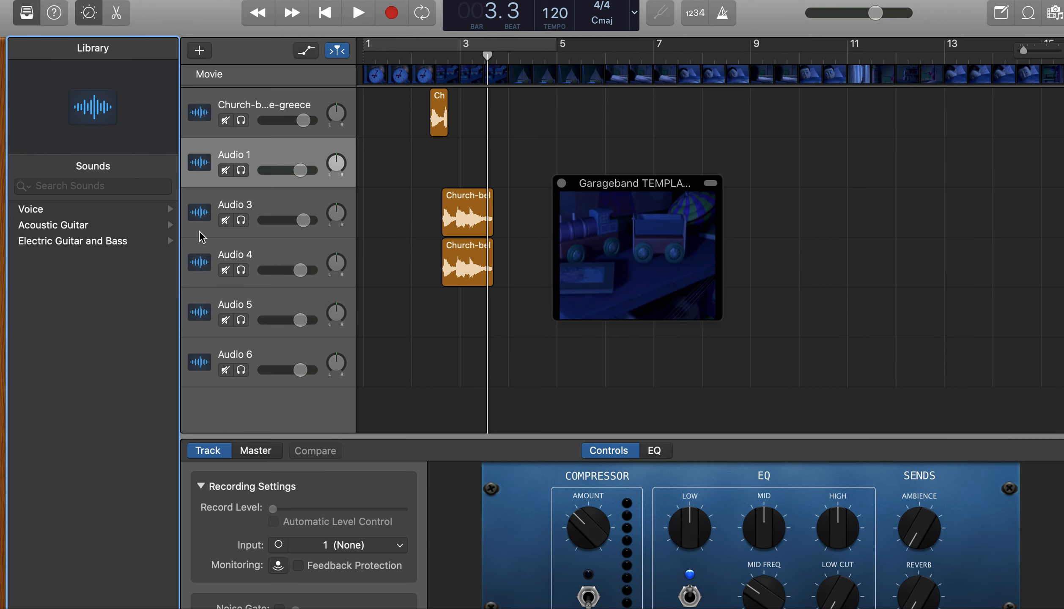
pyautogui.press('y')
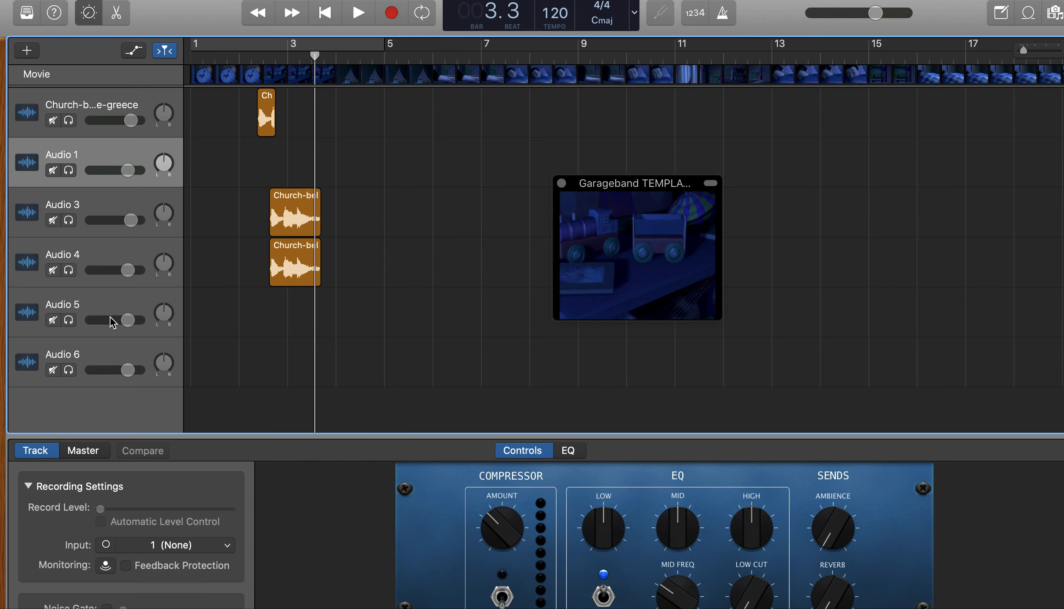
# Try to record on the Audio 5 track from bar 7 beat 3, with the movie preview moved farther up
pyautogui.click(89, 306)
pyautogui.moveTo(576, 201)
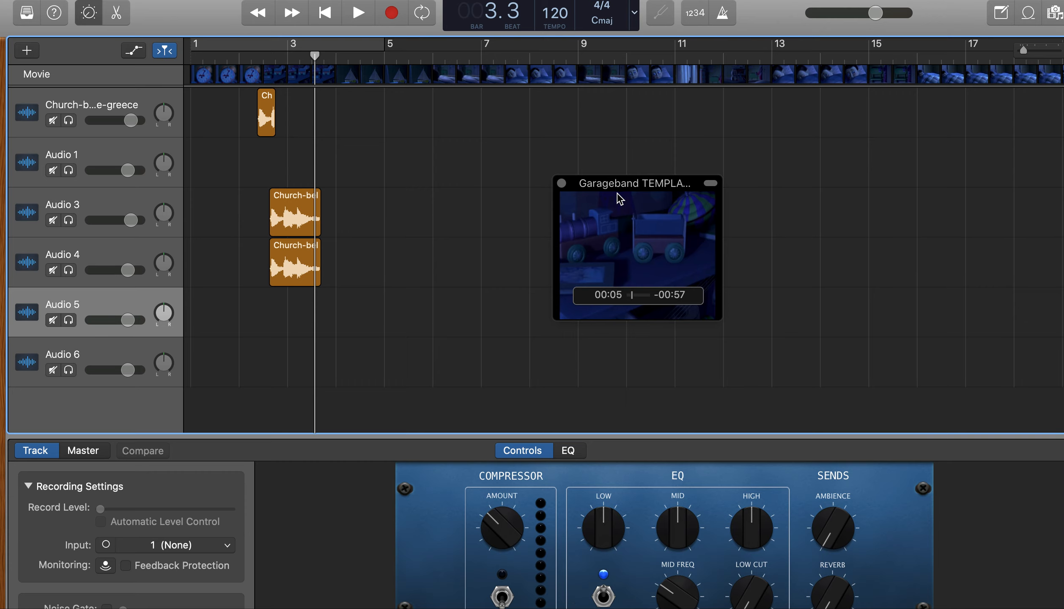
pyautogui.click(506, 55)
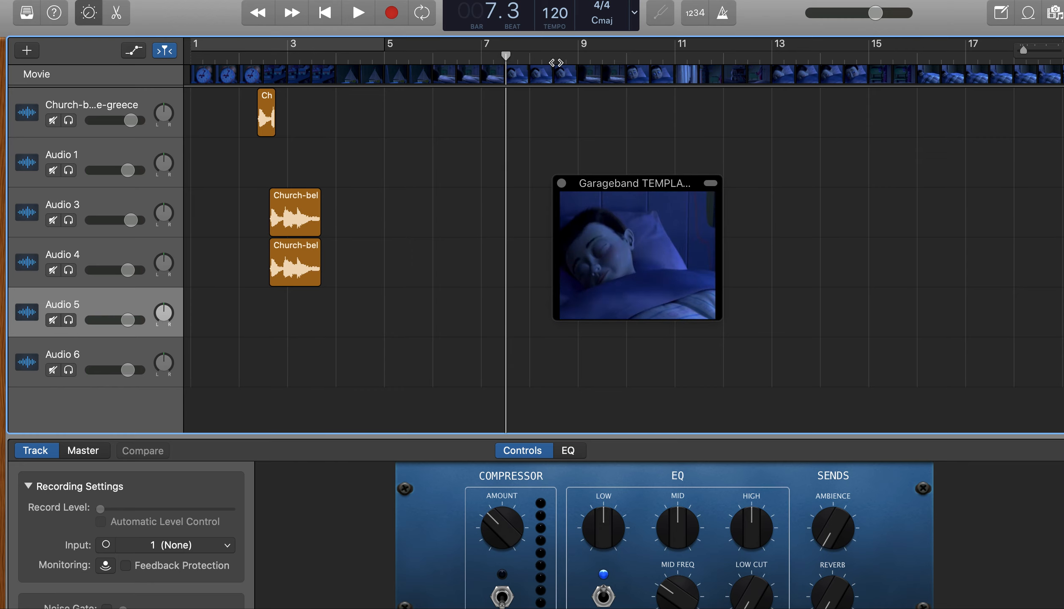
pyautogui.moveTo(639, 181); pyautogui.dragTo(644, 133)
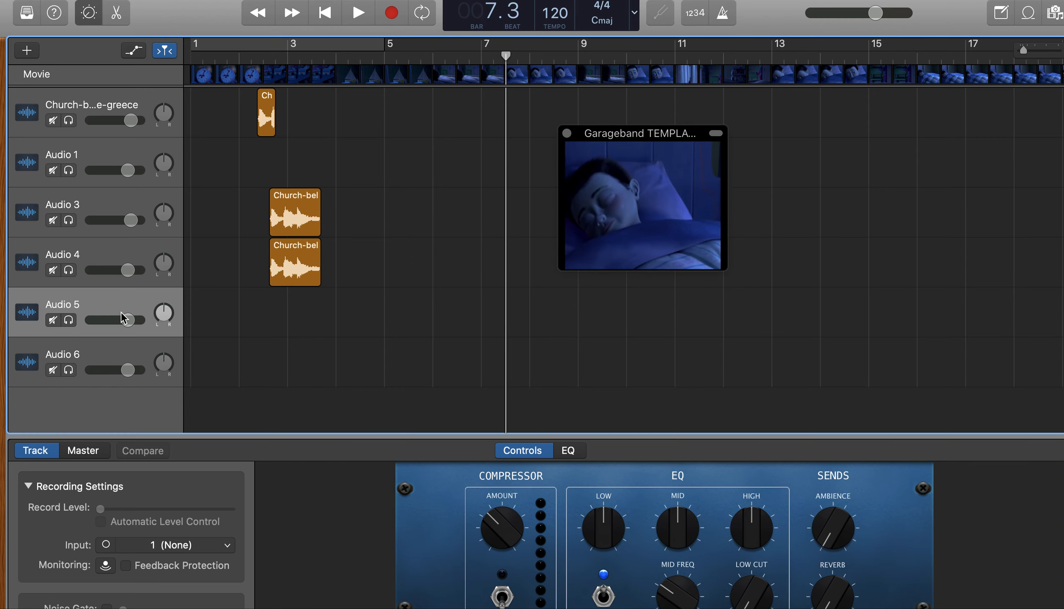
pyautogui.click(395, 19)
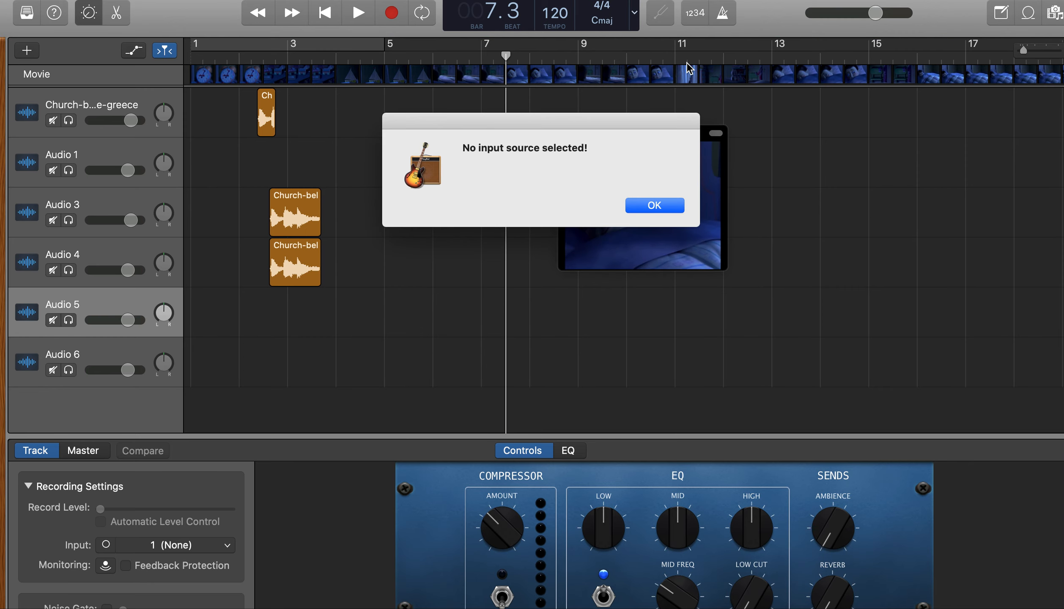
pyautogui.click(654, 206)
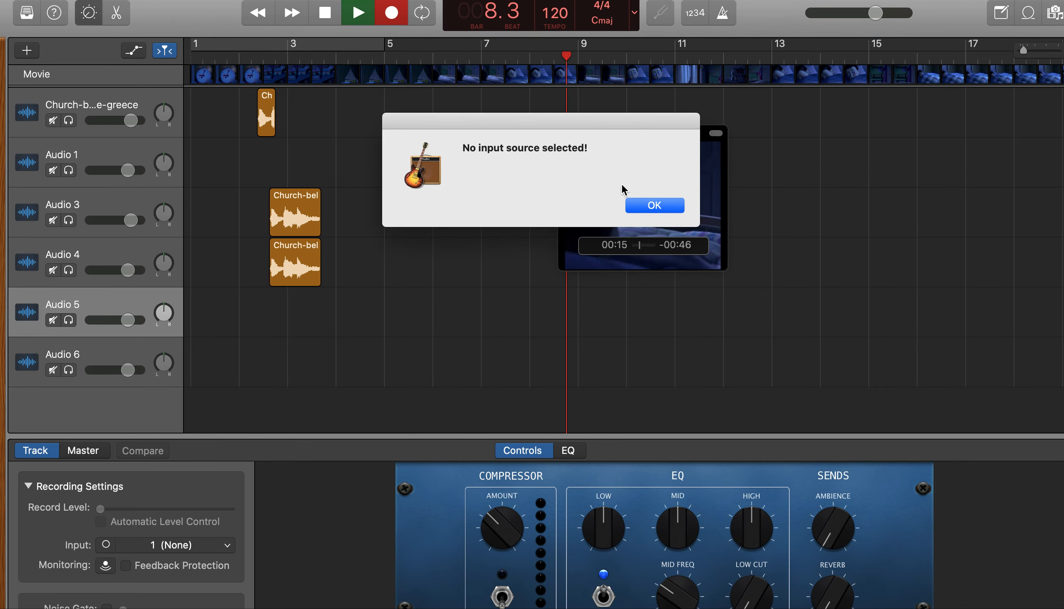
pyautogui.click(654, 211)
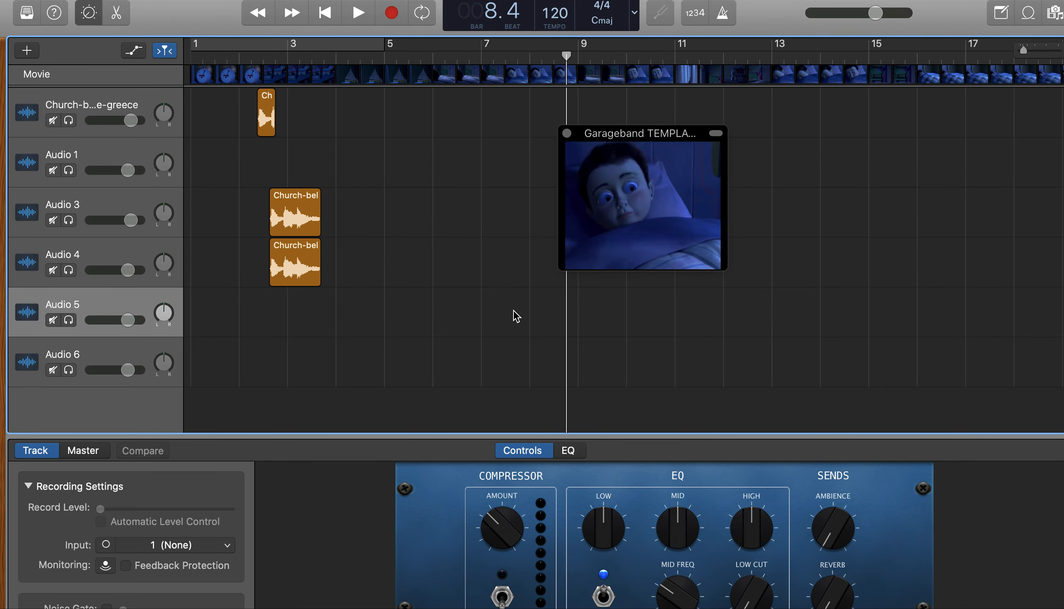
# Return the playhead to the start of the project
pyautogui.moveTo(547, 306); pyautogui.dragTo(630, 336)
pyautogui.click(333, 16)
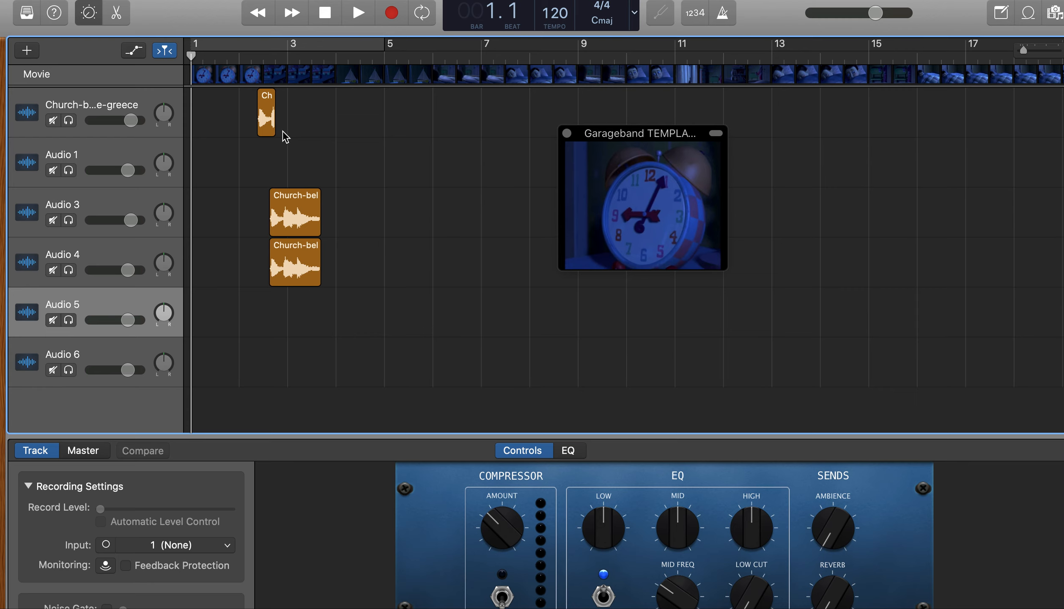
# Extend the church bell region on the first track to about four bars and move it to the start of the project
pyautogui.click(269, 117)
pyautogui.moveTo(269, 117); pyautogui.dragTo(457, 117)
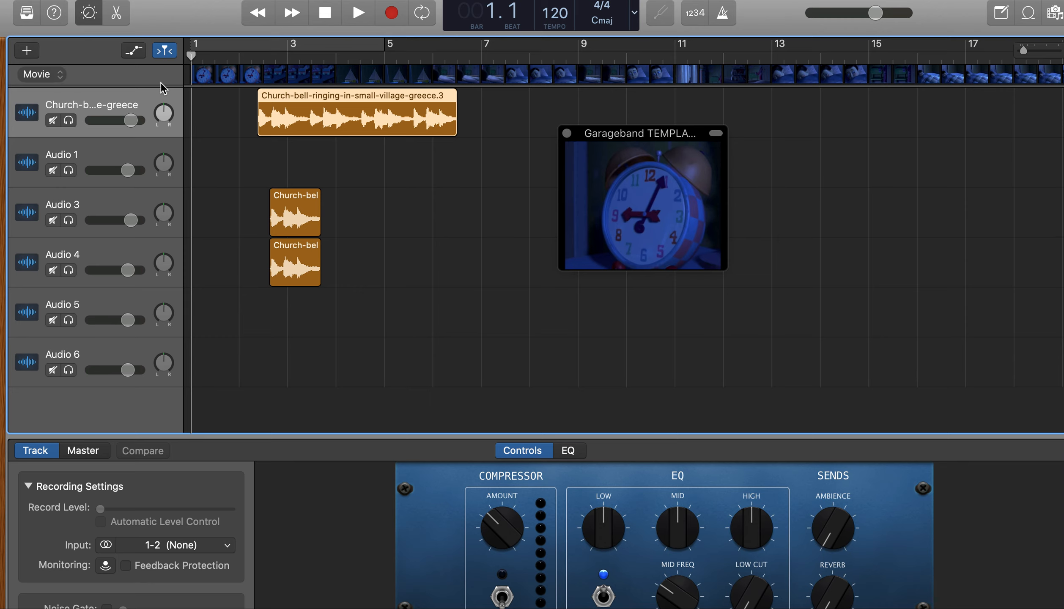
pyautogui.moveTo(273, 101); pyautogui.dragTo(206, 102)
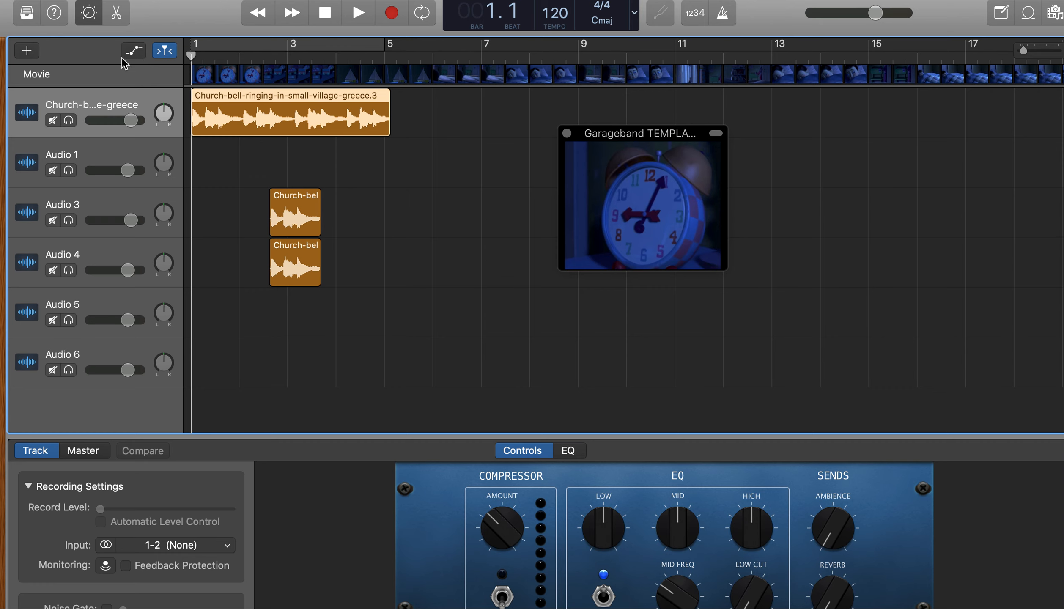
# Show track automation and keep Volume automation enabled on the church bell track
pyautogui.click(133, 51)
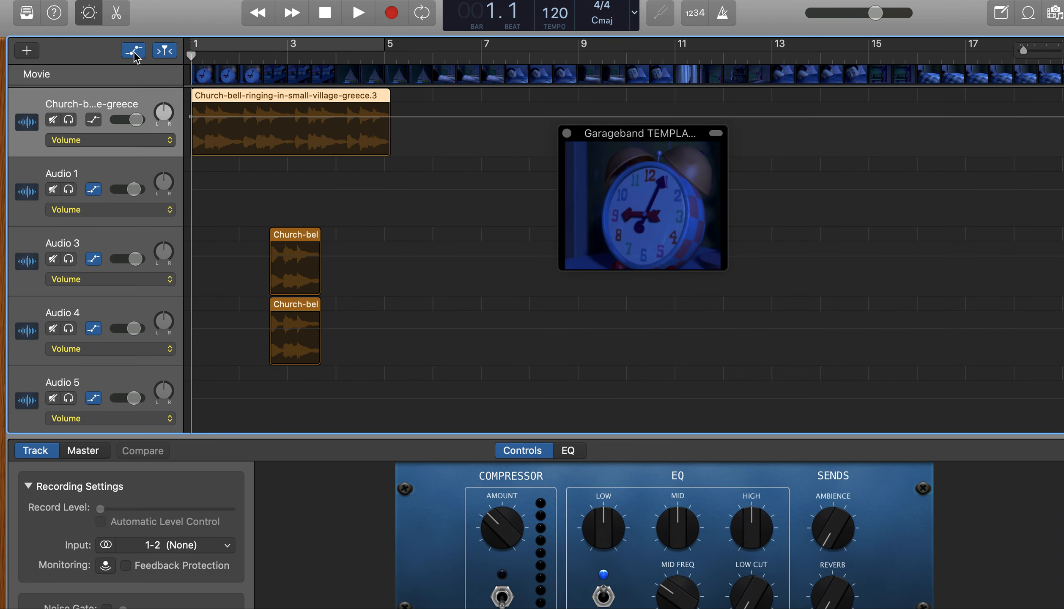
pyautogui.click(79, 141)
pyautogui.click(227, 155)
pyautogui.press('a')
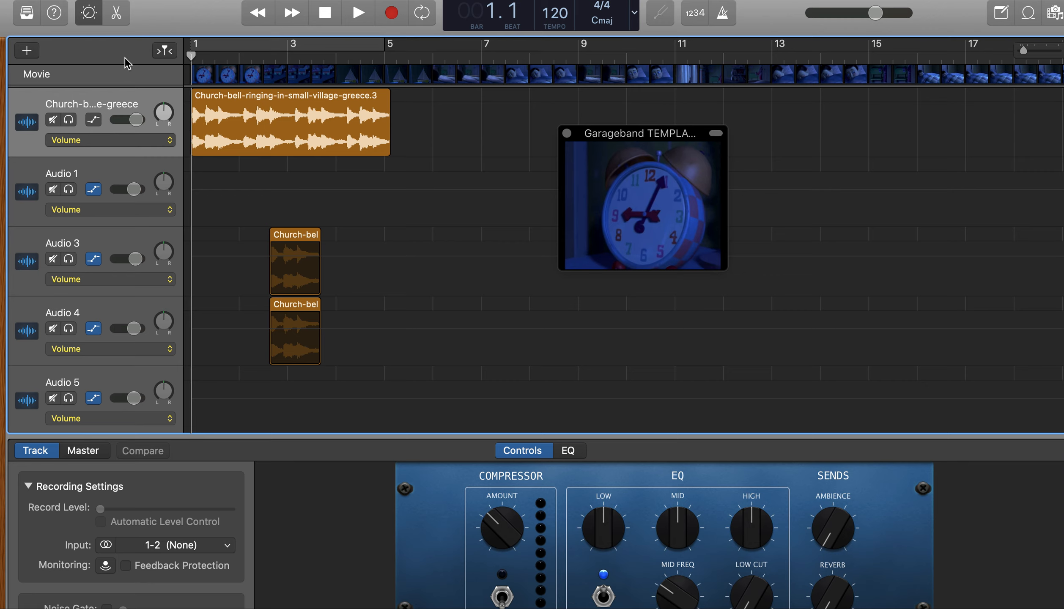
pyautogui.click(245, 136)
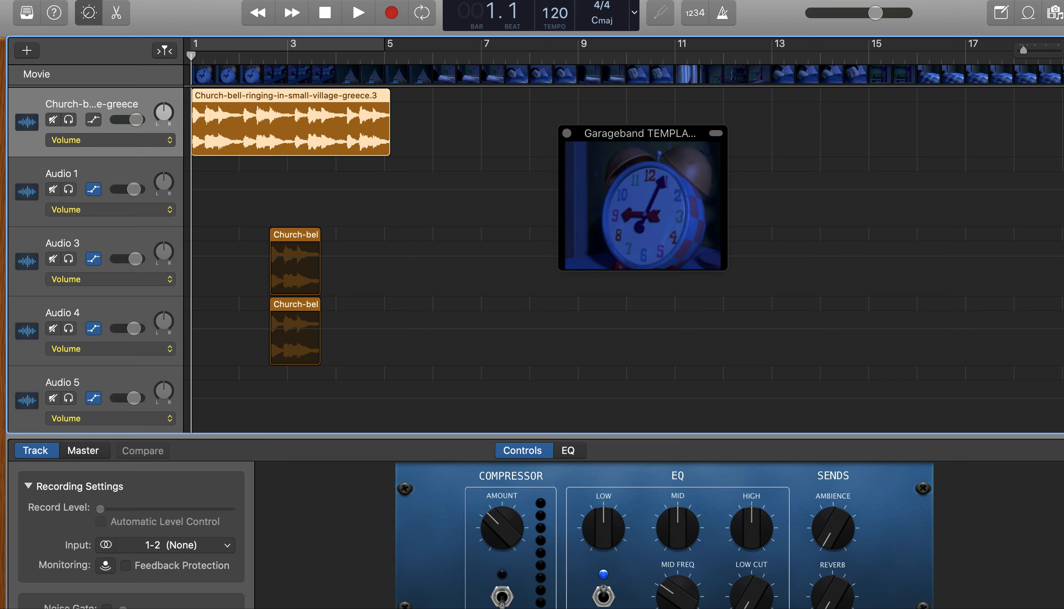
pyautogui.click(94, 120)
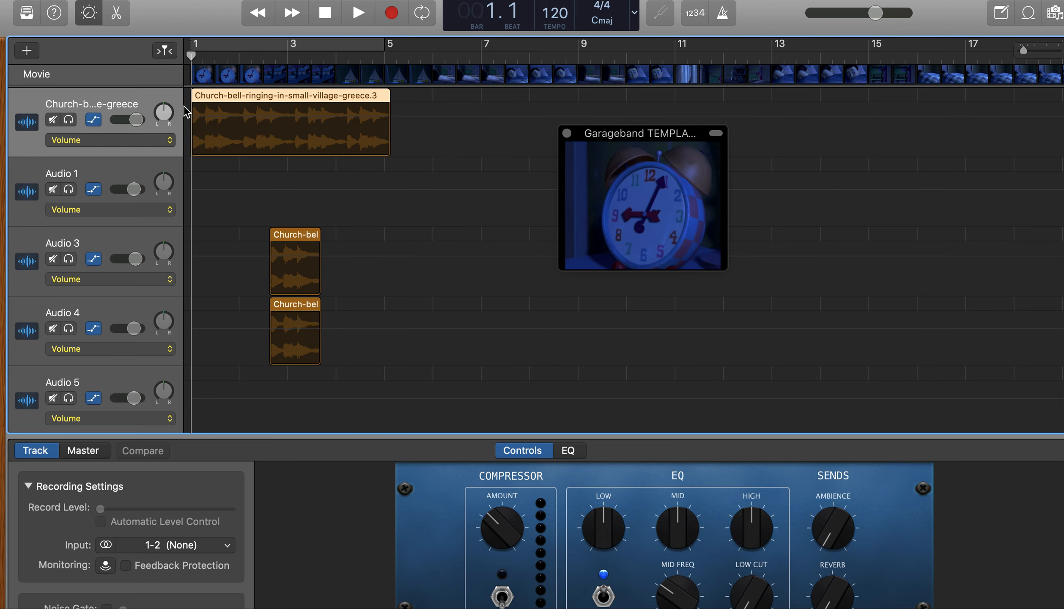
pyautogui.press('a')
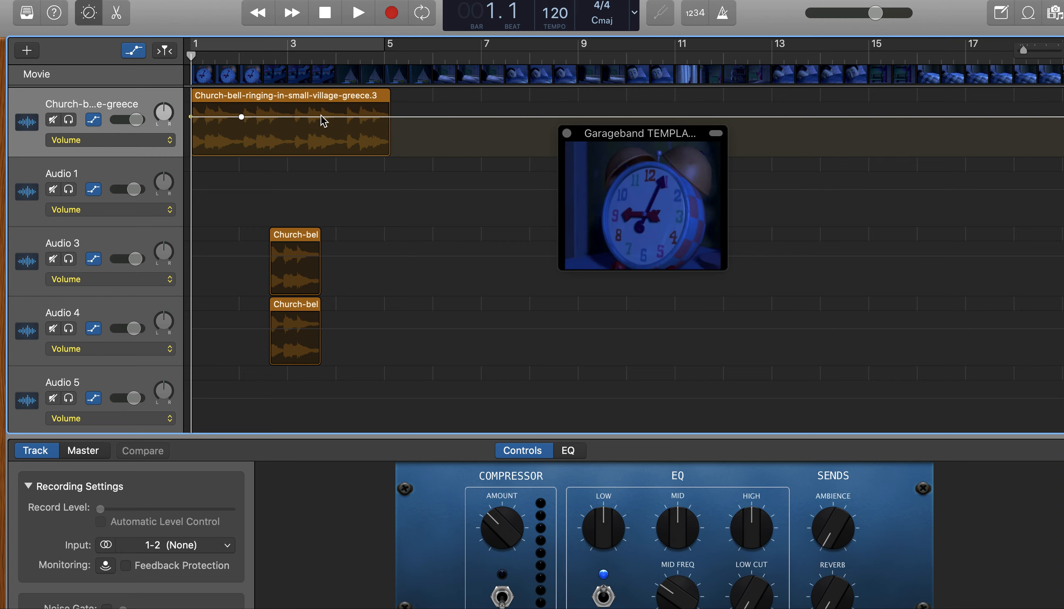
# Shape the church bell track's volume curve to rise from the start to +6.0 dB near bar 3 beat 3 and fall by bar 5
pyautogui.moveTo(192, 117); pyautogui.dragTo(191, 155)
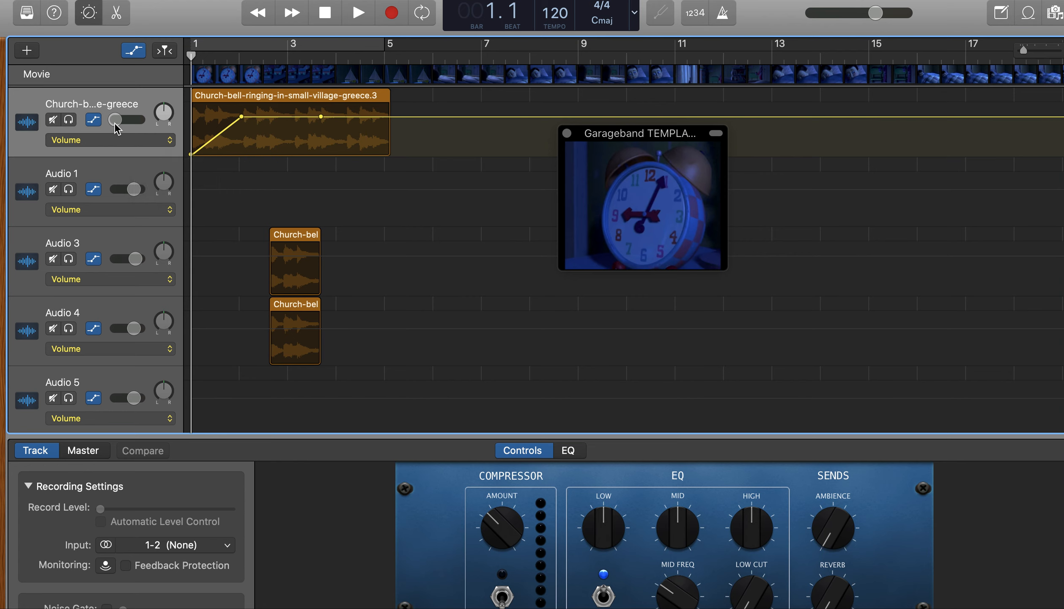
pyautogui.moveTo(243, 119); pyautogui.dragTo(321, 107)
pyautogui.press('Return')
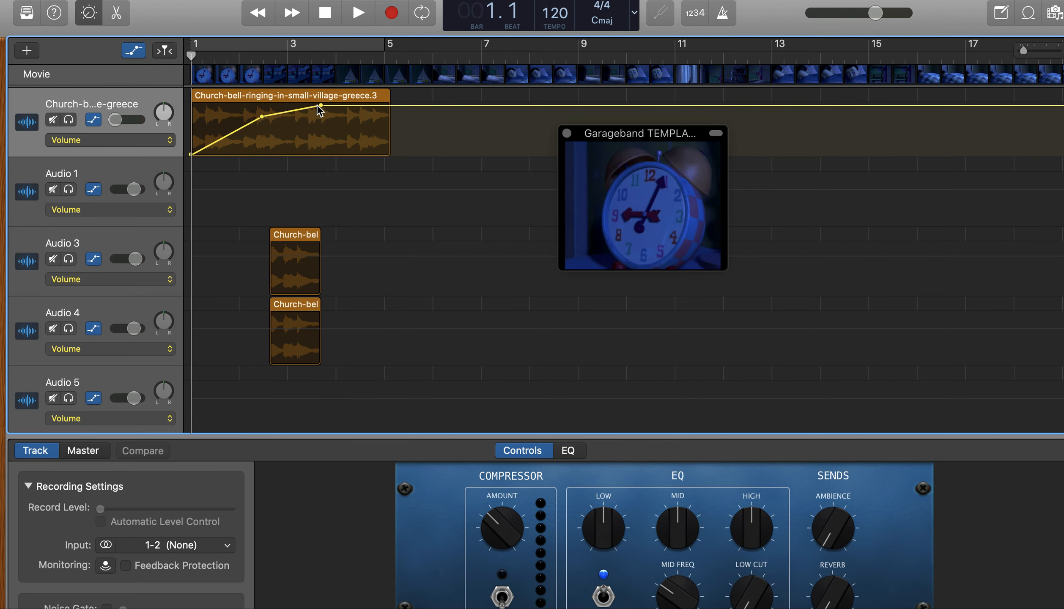
pyautogui.click(384, 106)
pyautogui.click(384, 105)
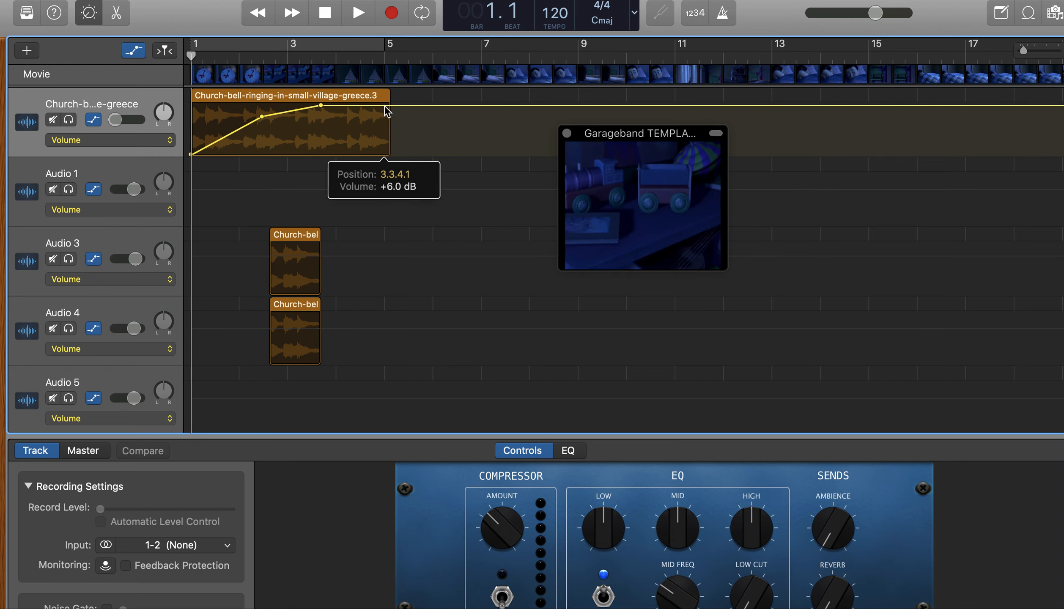
pyautogui.moveTo(384, 105); pyautogui.dragTo(397, 161)
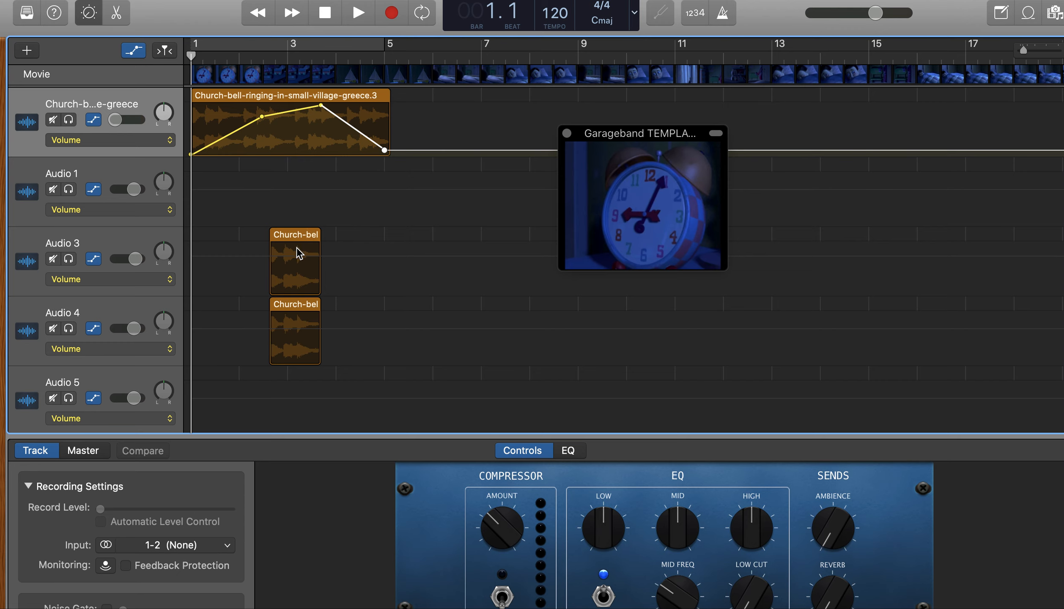
# Move the Audio 3 and Audio 4 bell regions to about bar 5 beat 3 and play back the church bell's volume fade
pyautogui.moveTo(299, 239); pyautogui.dragTo(437, 239)
pyautogui.moveTo(298, 305); pyautogui.dragTo(437, 303)
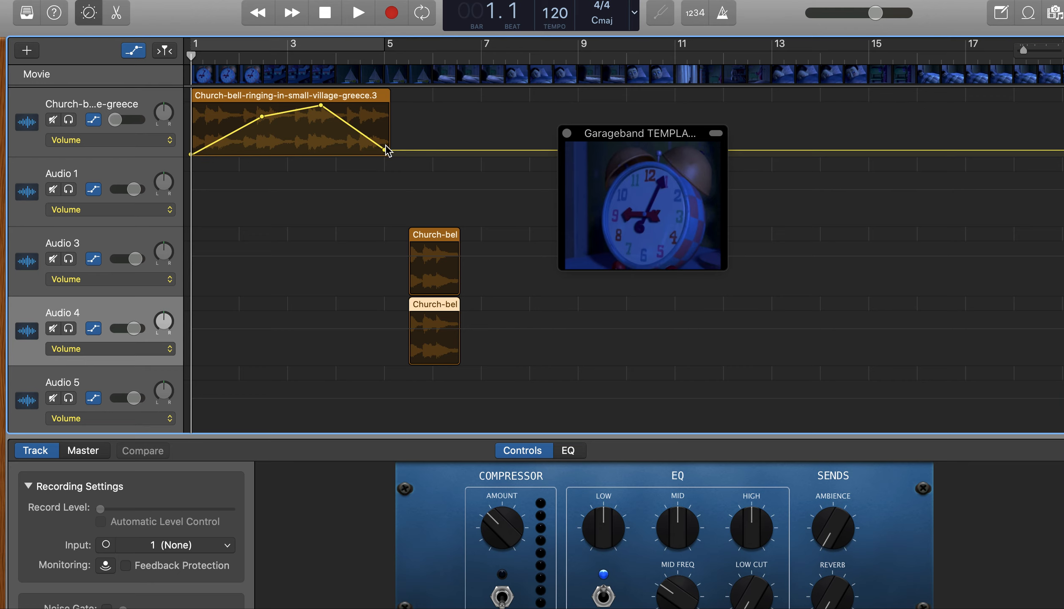
pyautogui.click(329, 14)
pyautogui.press('space')
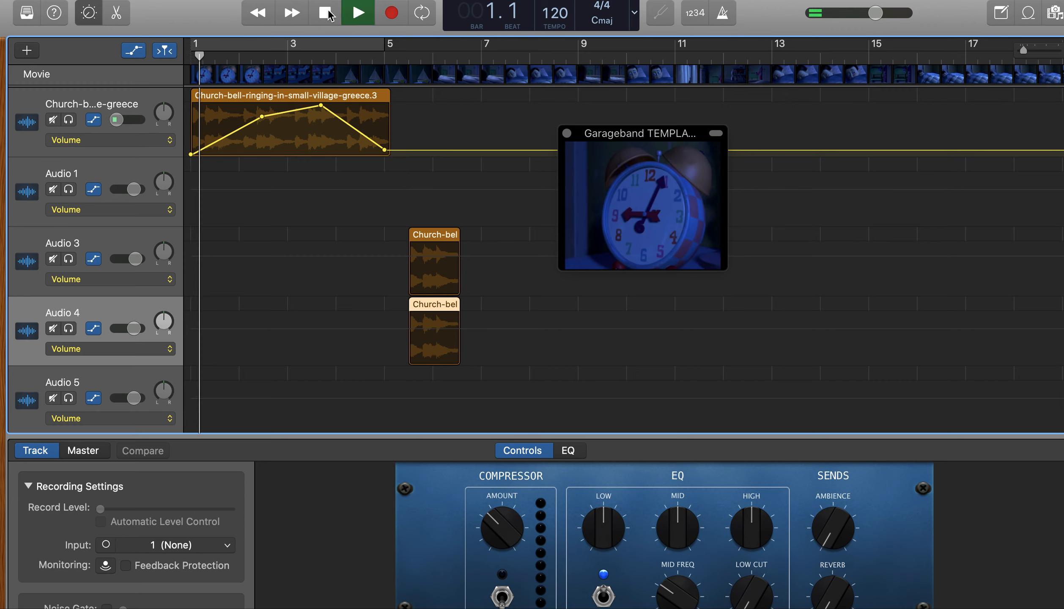
pyautogui.press('XF86AudioRaiseVolume')
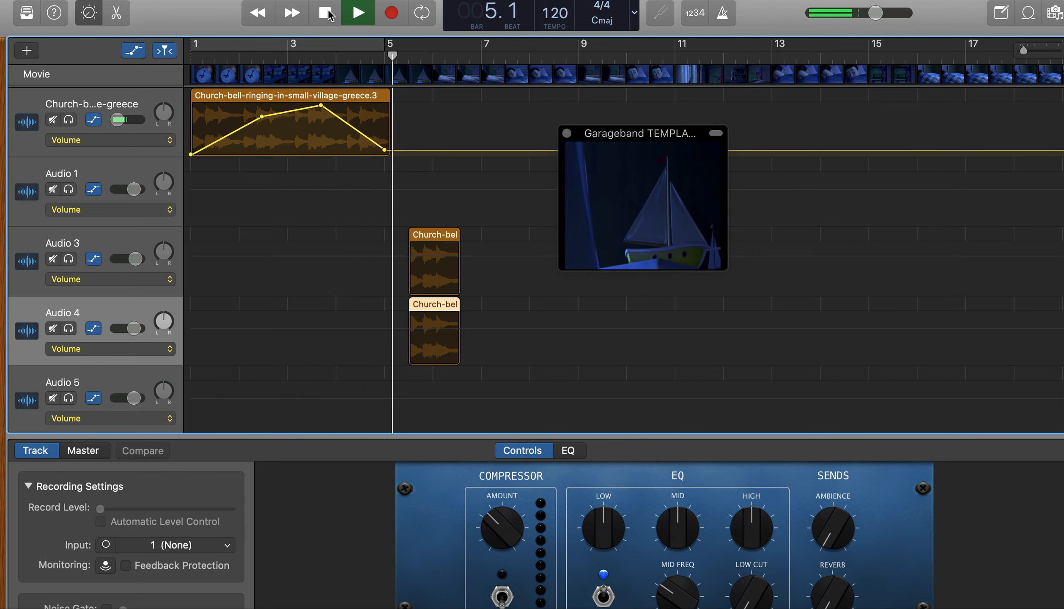
pyautogui.click(326, 13)
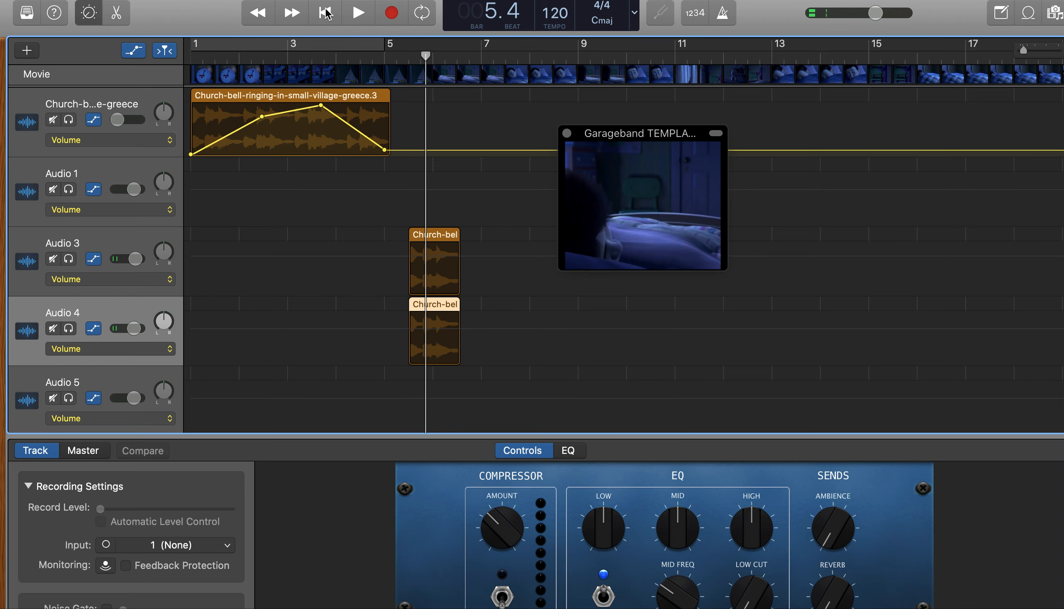
# Hide the automation and play from the project start to check how the church bell track's volume slider follows the curve
pyautogui.click(134, 51)
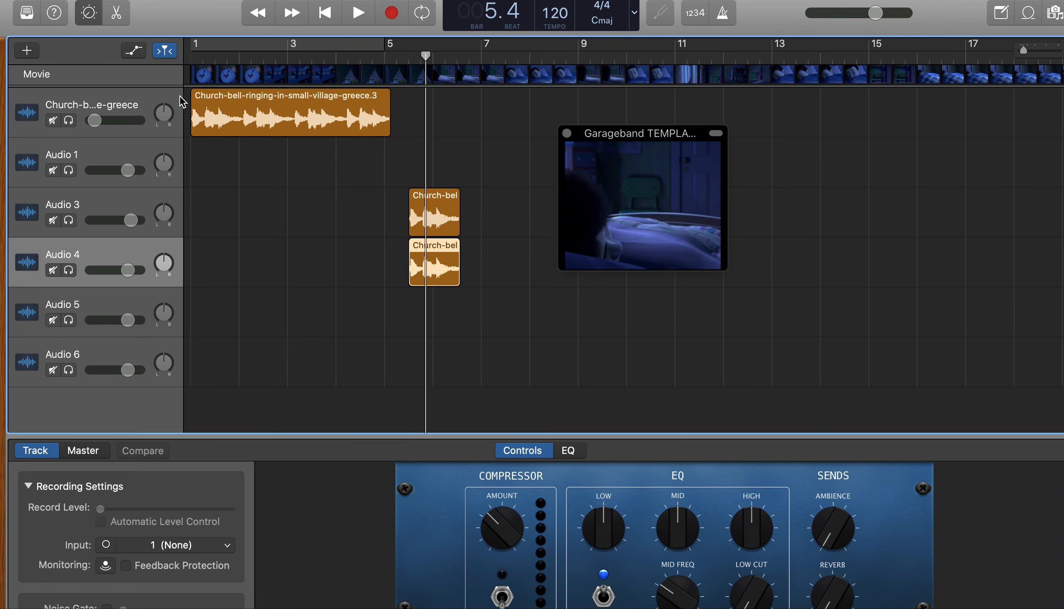
pyautogui.click(324, 12)
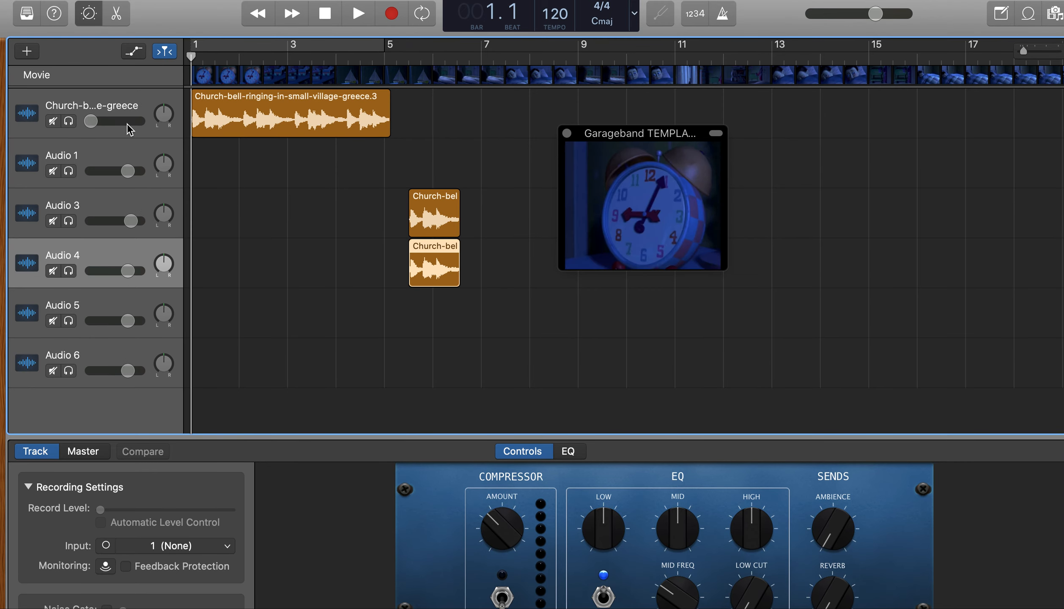
pyautogui.press('space')
pyautogui.moveTo(96, 123); pyautogui.dragTo(112, 123)
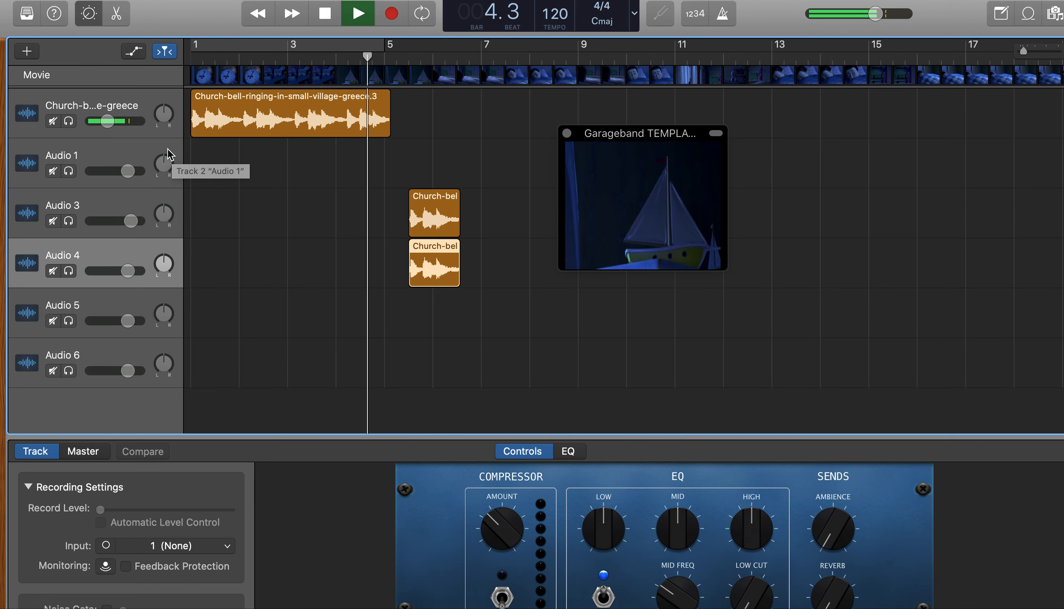
pyautogui.press('space')
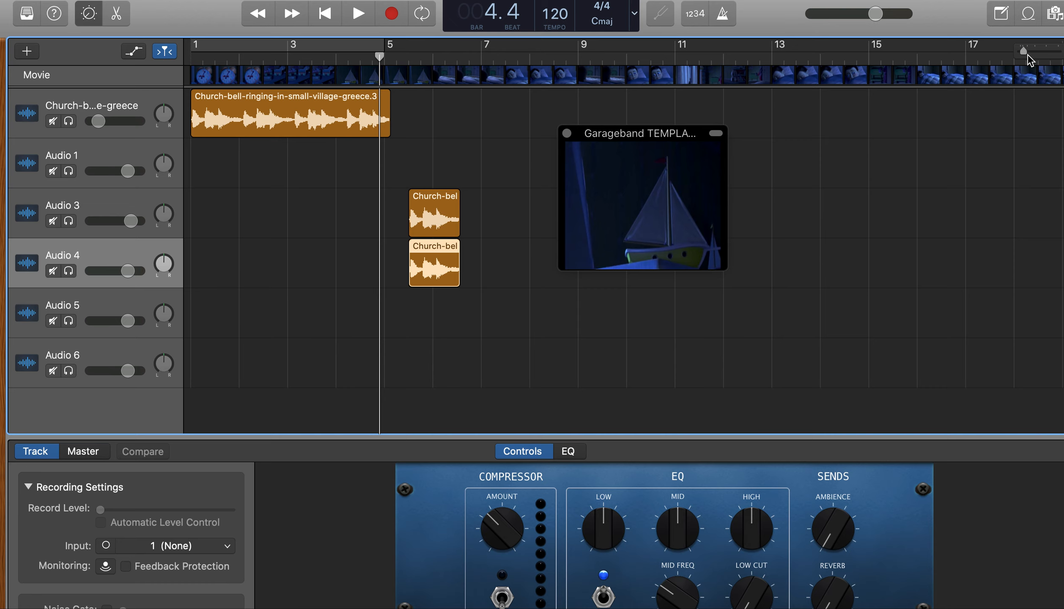
# Split the church bell region on the first track at the start of its last ring, in bar 4 beat 1
pyautogui.moveTo(1025, 53); pyautogui.dragTo(1032, 55)
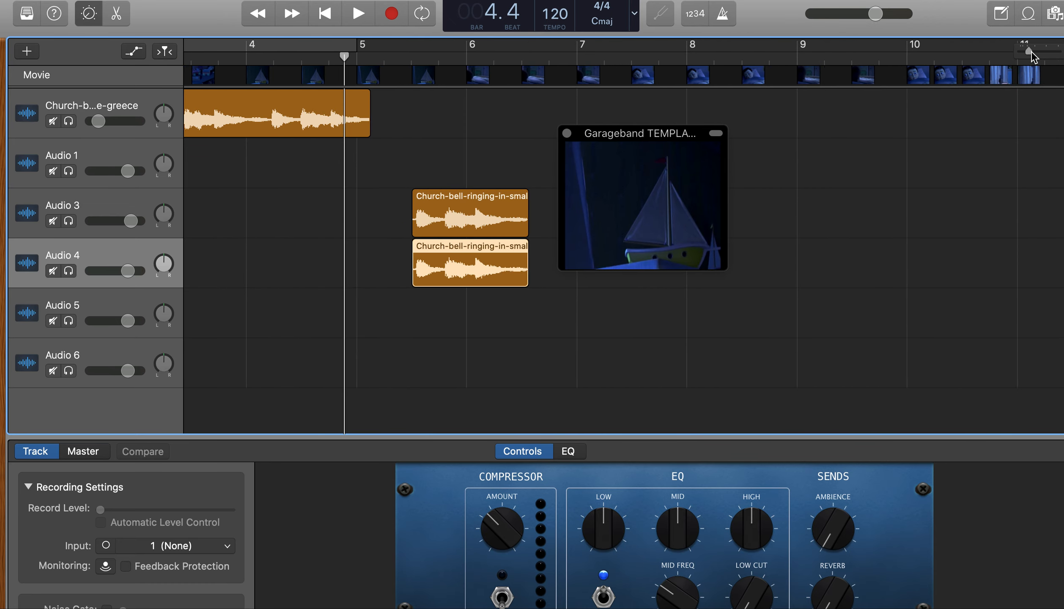
pyautogui.click(300, 119)
pyautogui.click(295, 58)
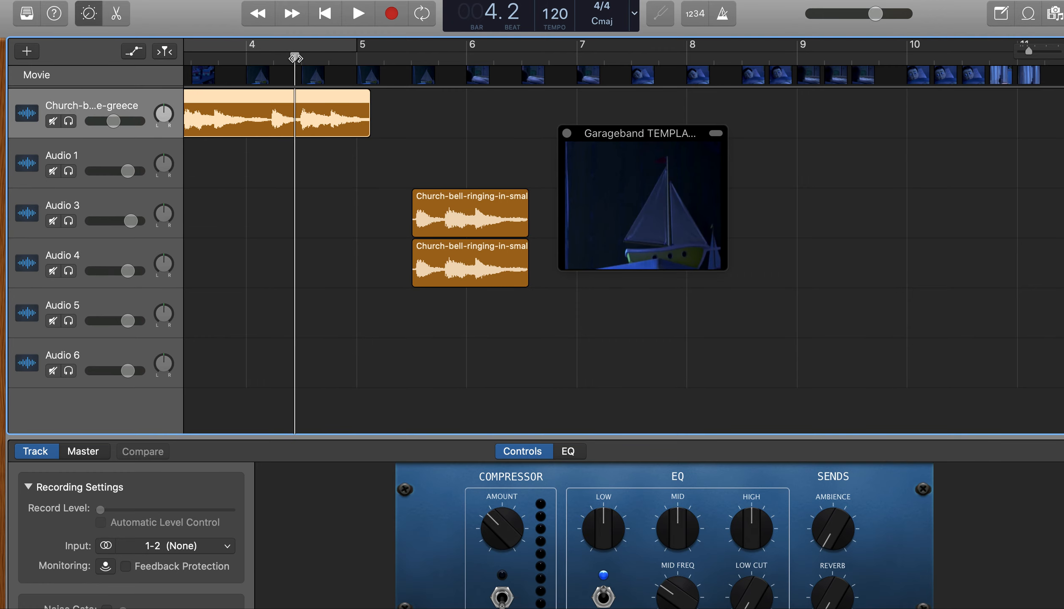
pyautogui.moveTo(298, 59); pyautogui.dragTo(270, 67)
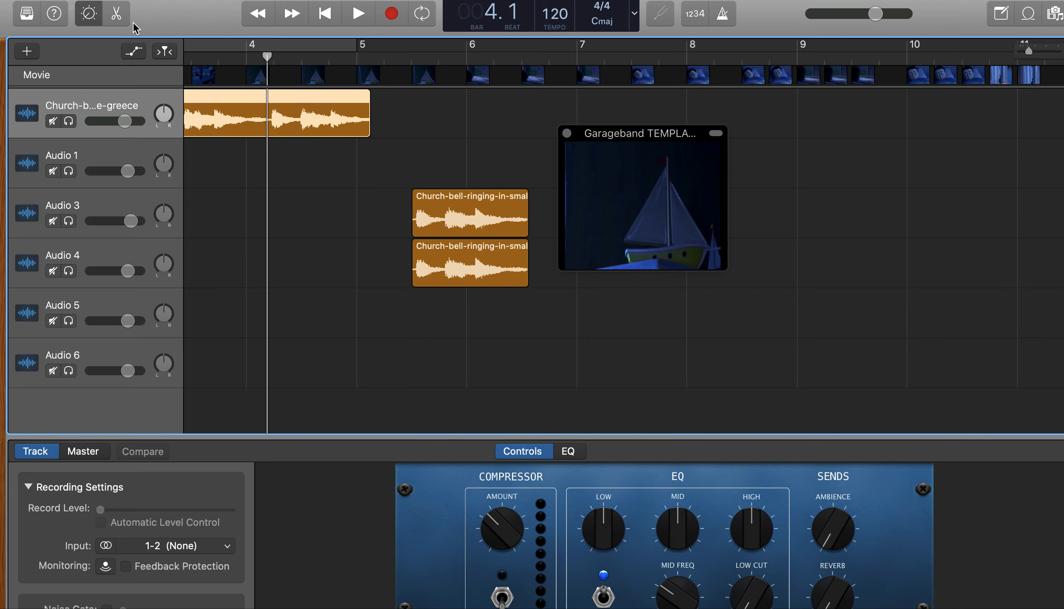
pyautogui.rightClick(270, 110)
pyautogui.click(331, 183)
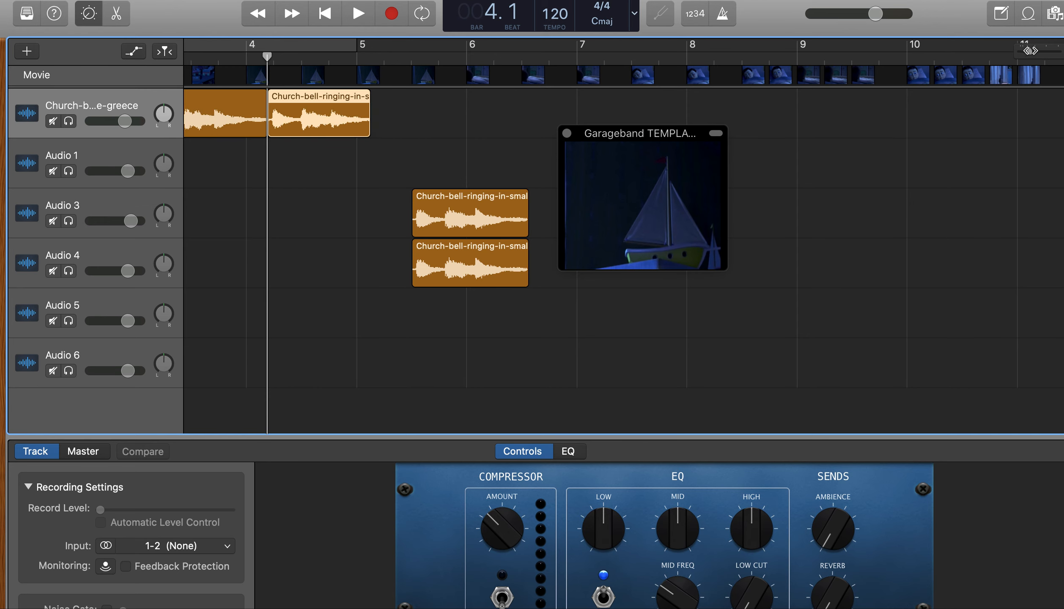
pyautogui.moveTo(1028, 51); pyautogui.dragTo(1015, 56)
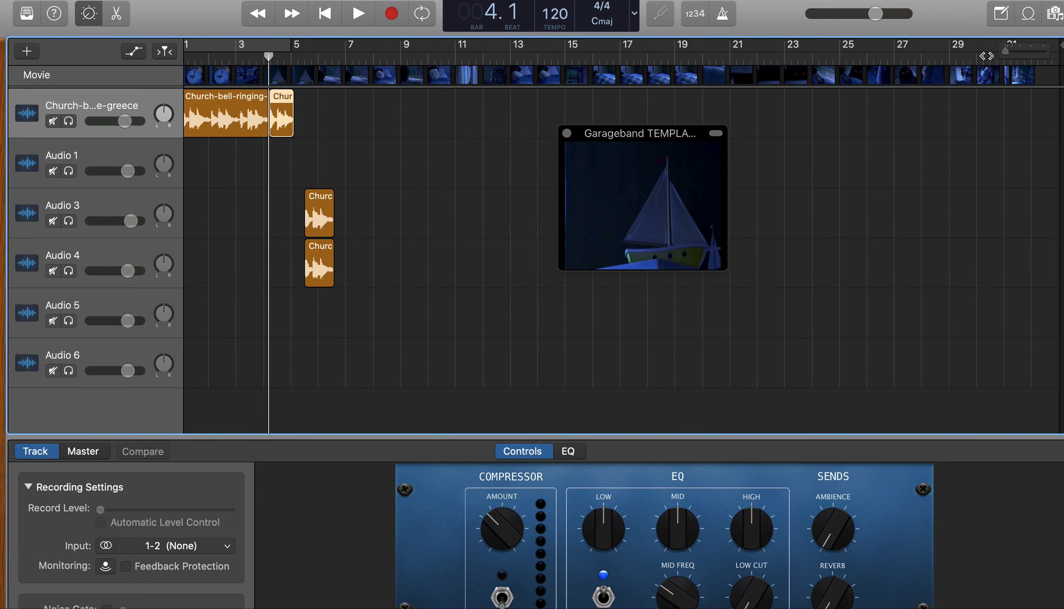
pyautogui.moveTo(1000, 56)
pyautogui.mouseDown()
pyautogui.moveTo(1037, 53)
pyautogui.moveTo(989, 58)
pyautogui.mouseUp()
# Switch to Finder and close the Church-bell-ringing-in-small-village-greece window to reach the Screaming-door-or-window folder
pyautogui.moveTo(583, 149)
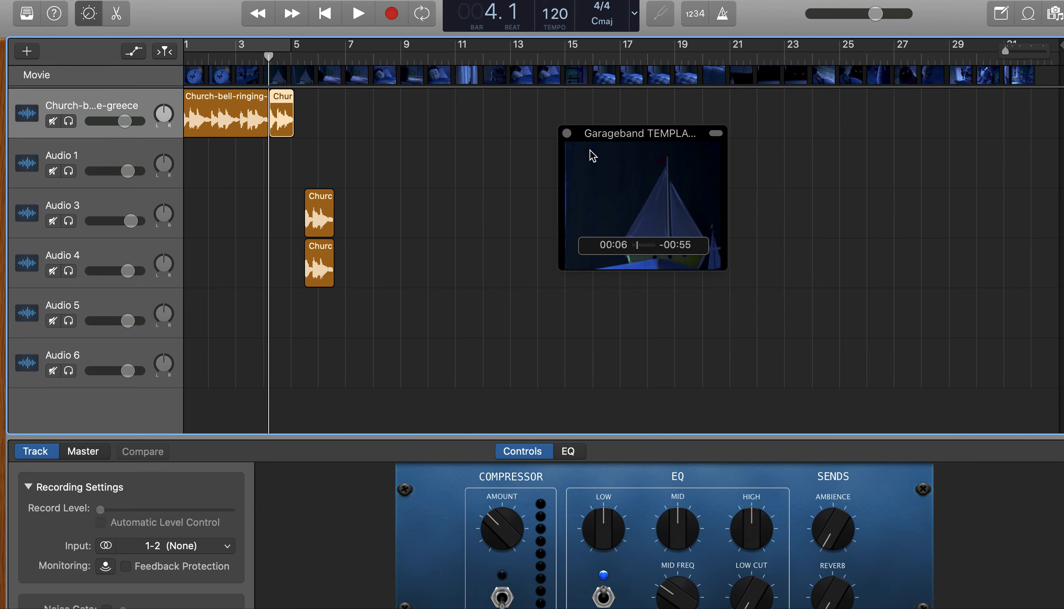
pyautogui.press('super+Tab')
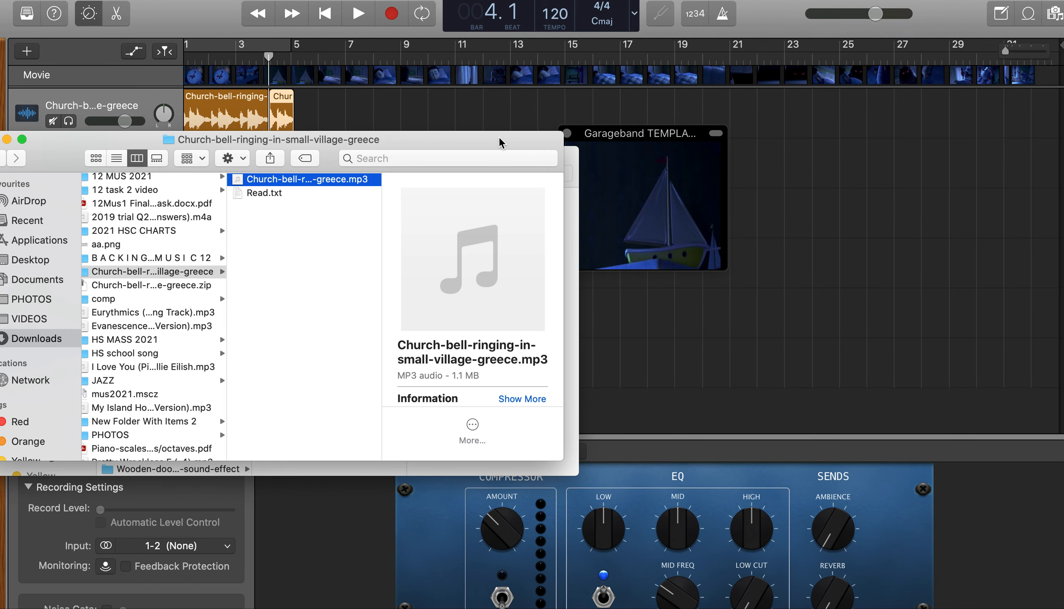
pyautogui.press('super+Tab')
pyautogui.press('super+Tab')
pyautogui.press('super+Tab')
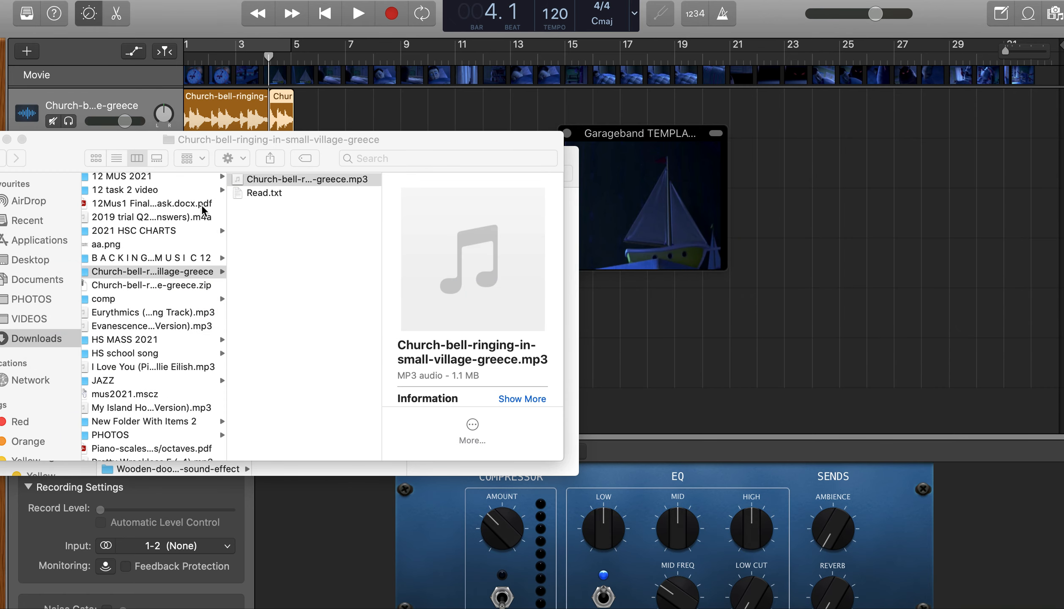
pyautogui.moveTo(48, 146); pyautogui.dragTo(124, 147)
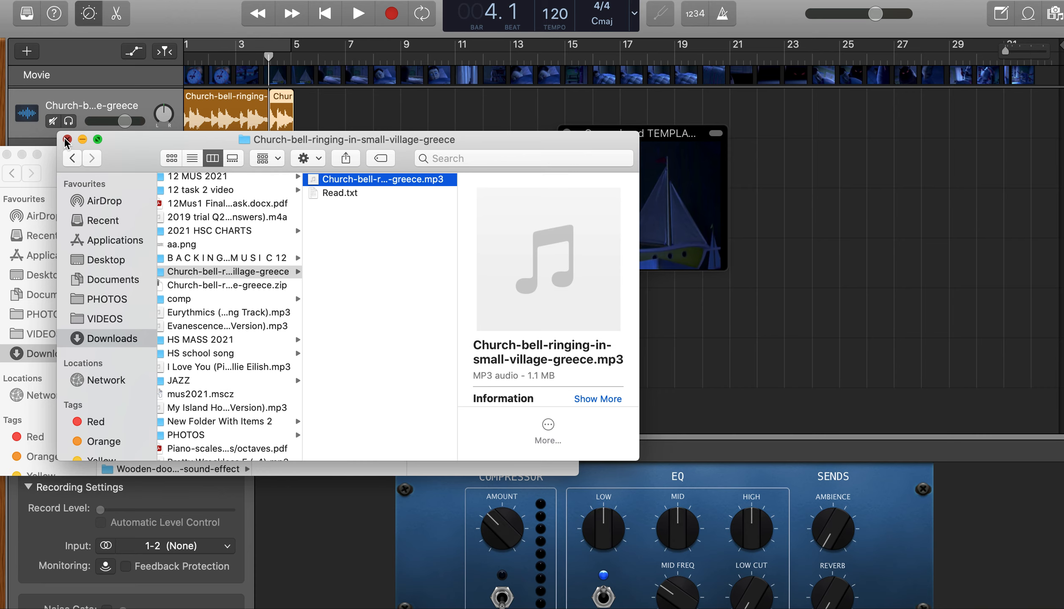
pyautogui.click(66, 139)
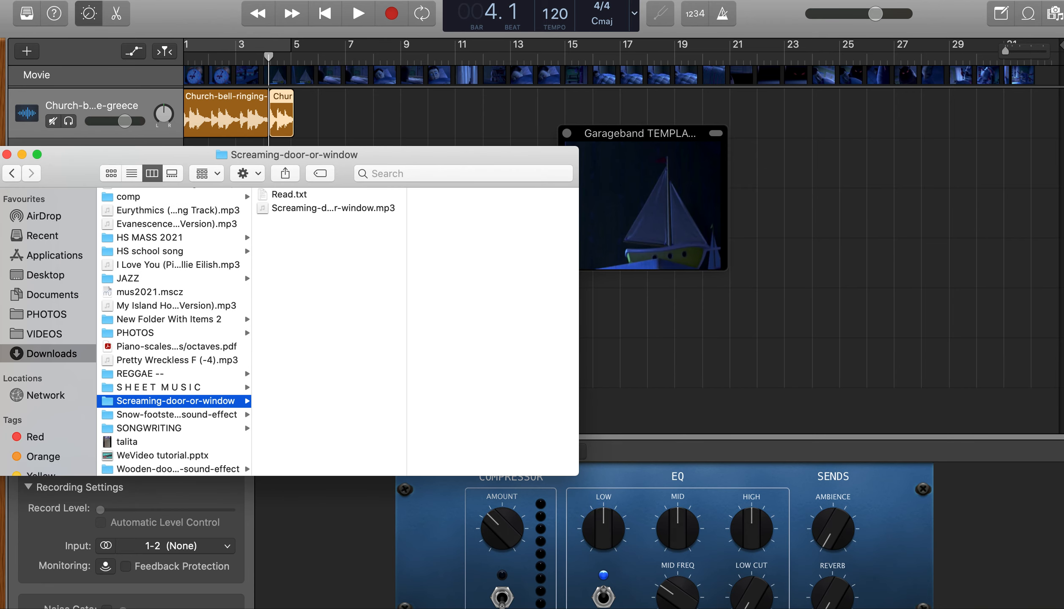